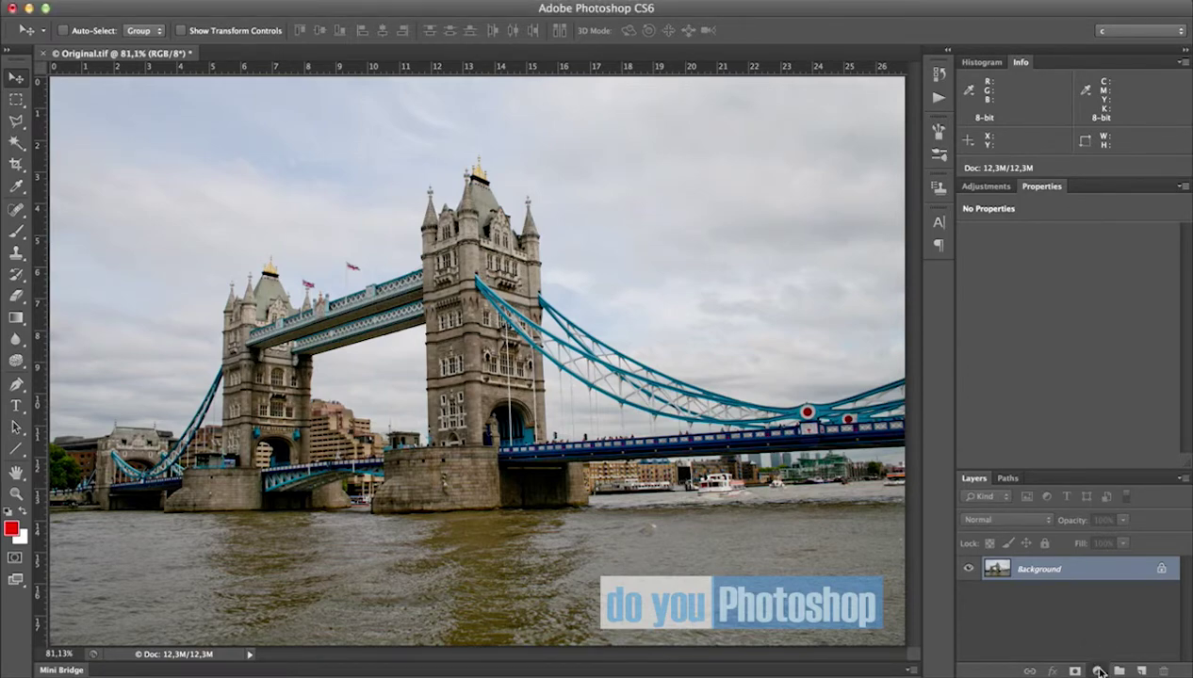
- Add a Curves adjustment layer and give its Red channel an S-curve with lowered shadows and lifted highlights
left_click(1099, 670)
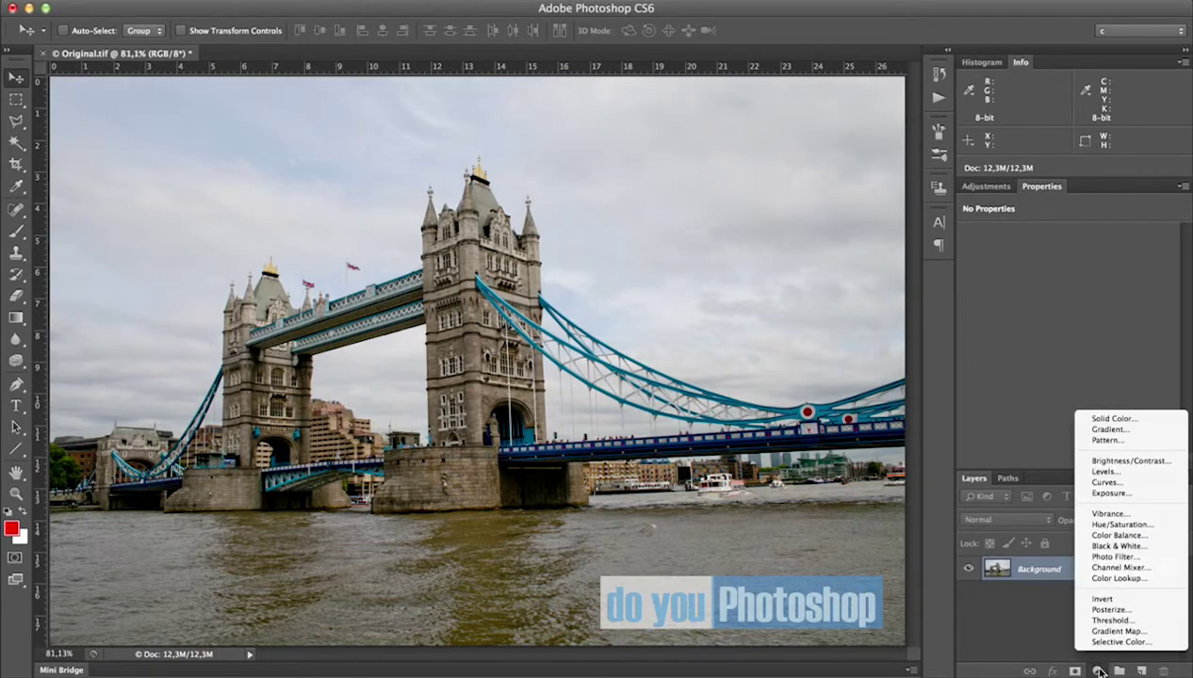
left_click(1121, 483)
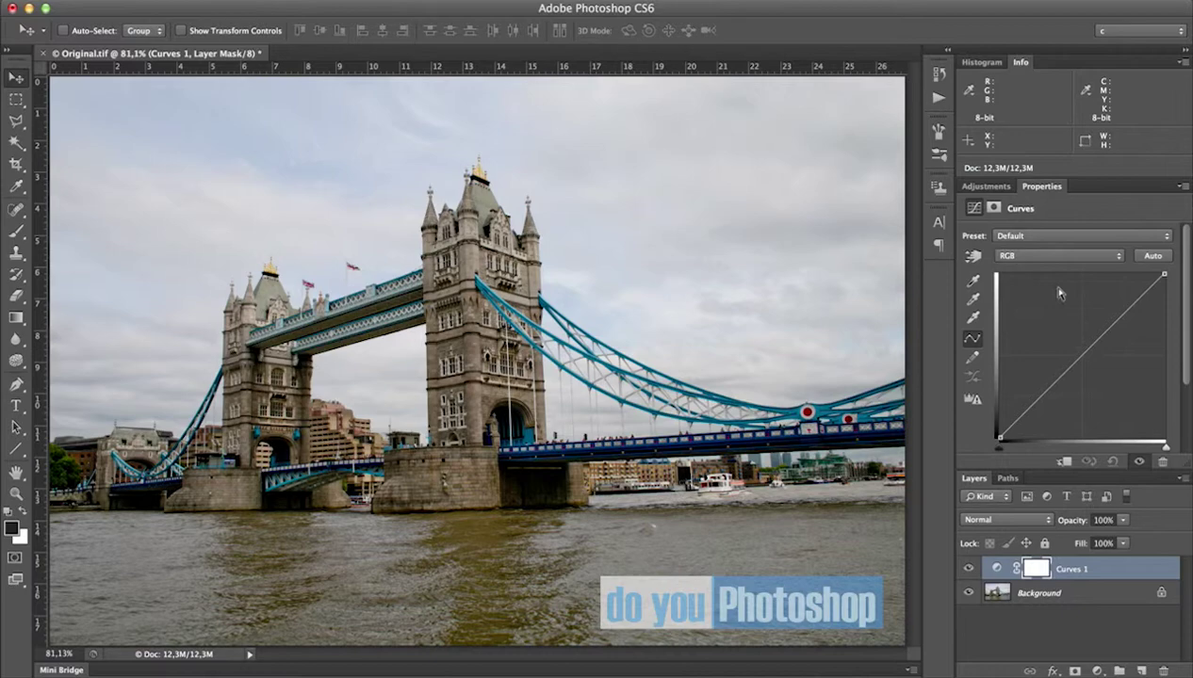
left_click(1014, 258)
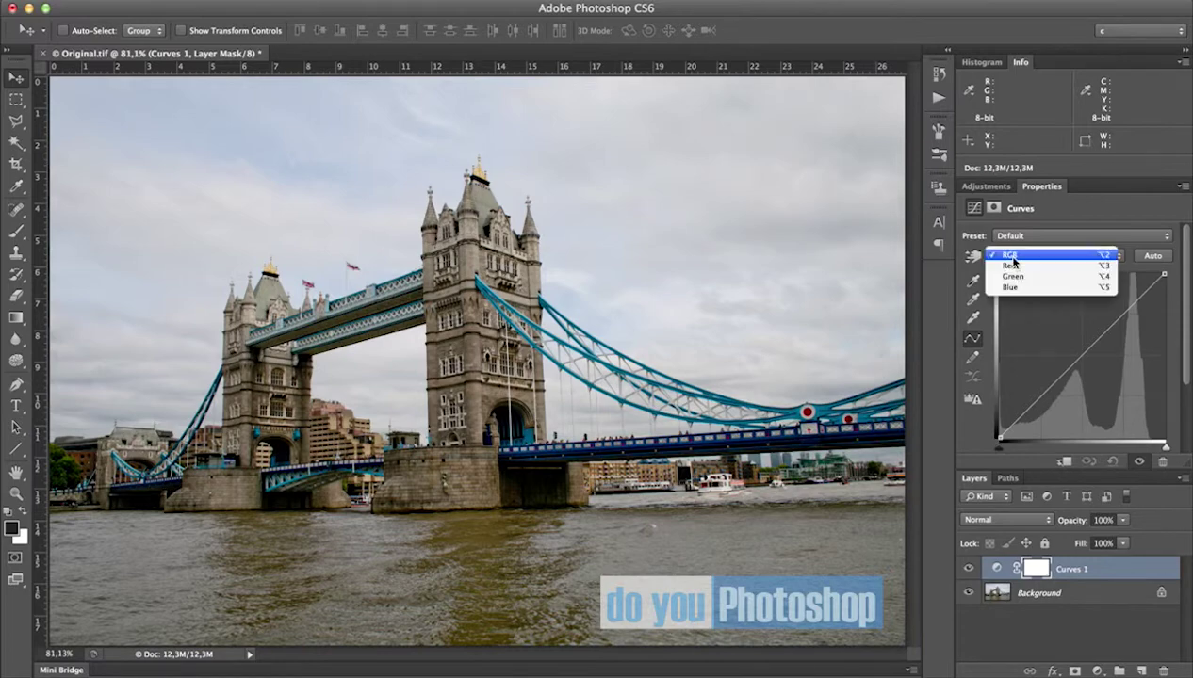
left_click(1014, 267)
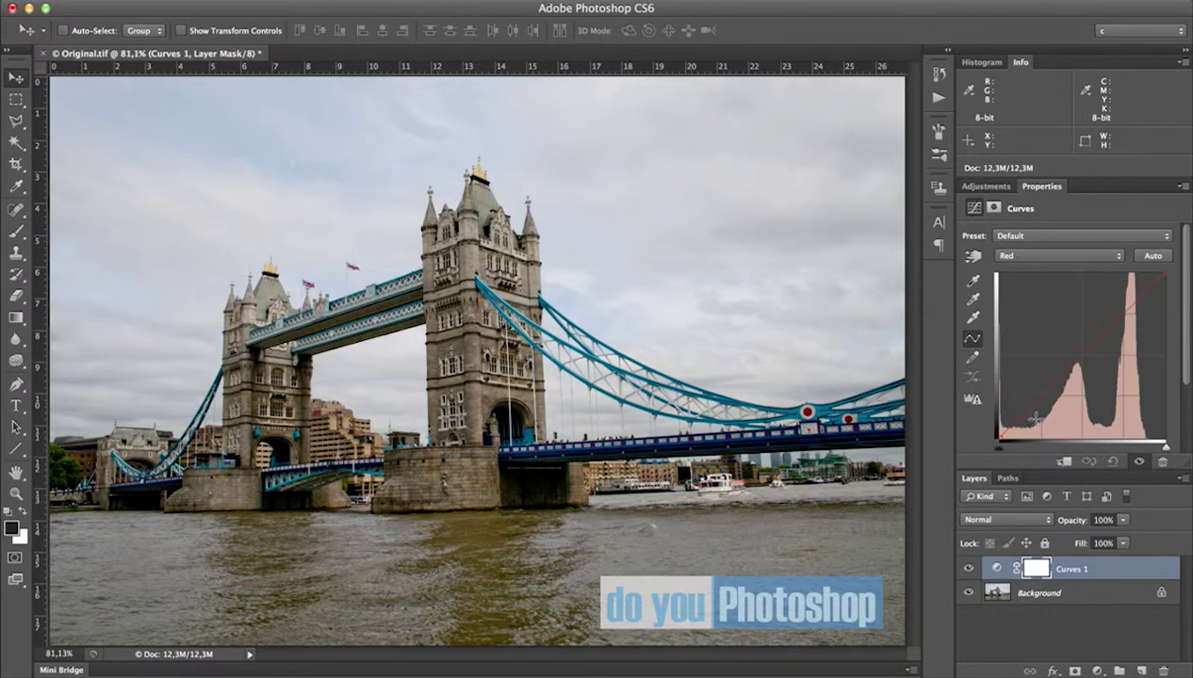
left_click_drag(1048, 392, 1056, 399)
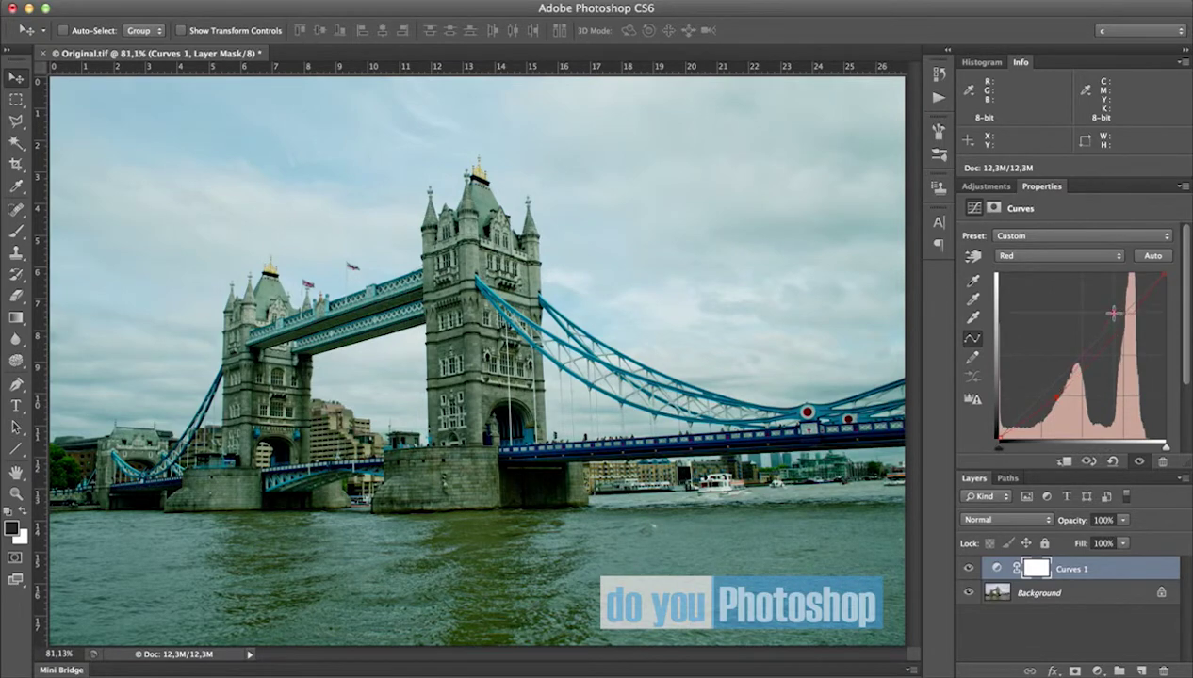
left_click(1112, 311)
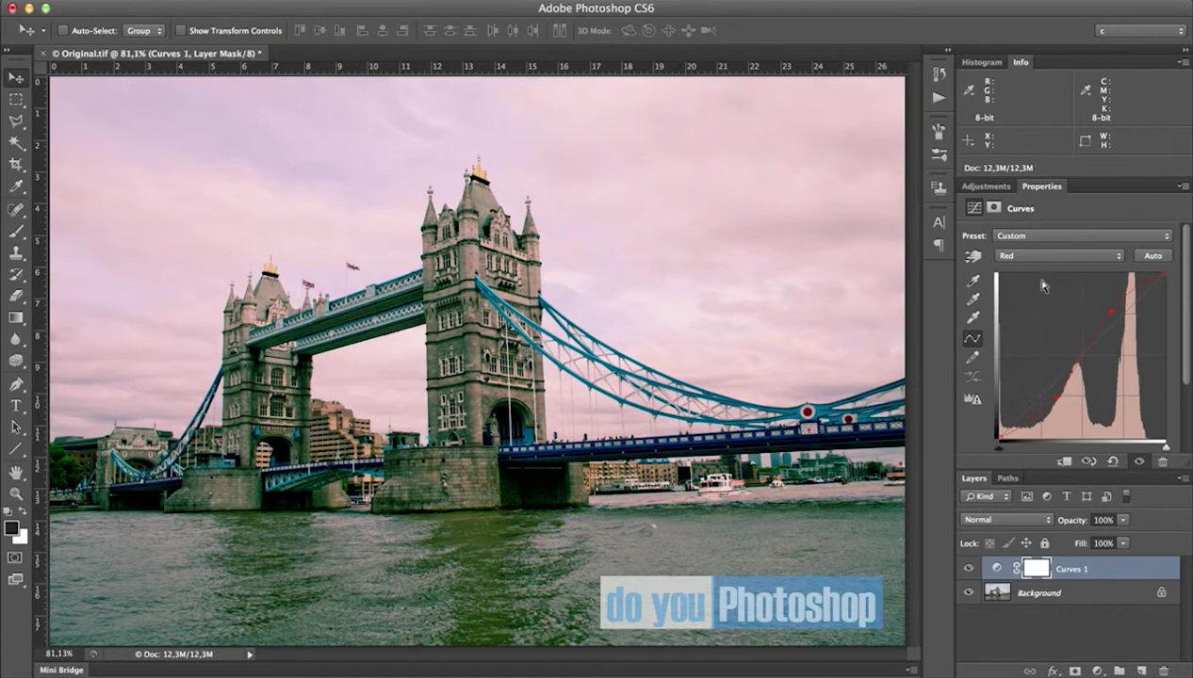
- Lift the Green channel curve's midtones slightly
left_click(1031, 258)
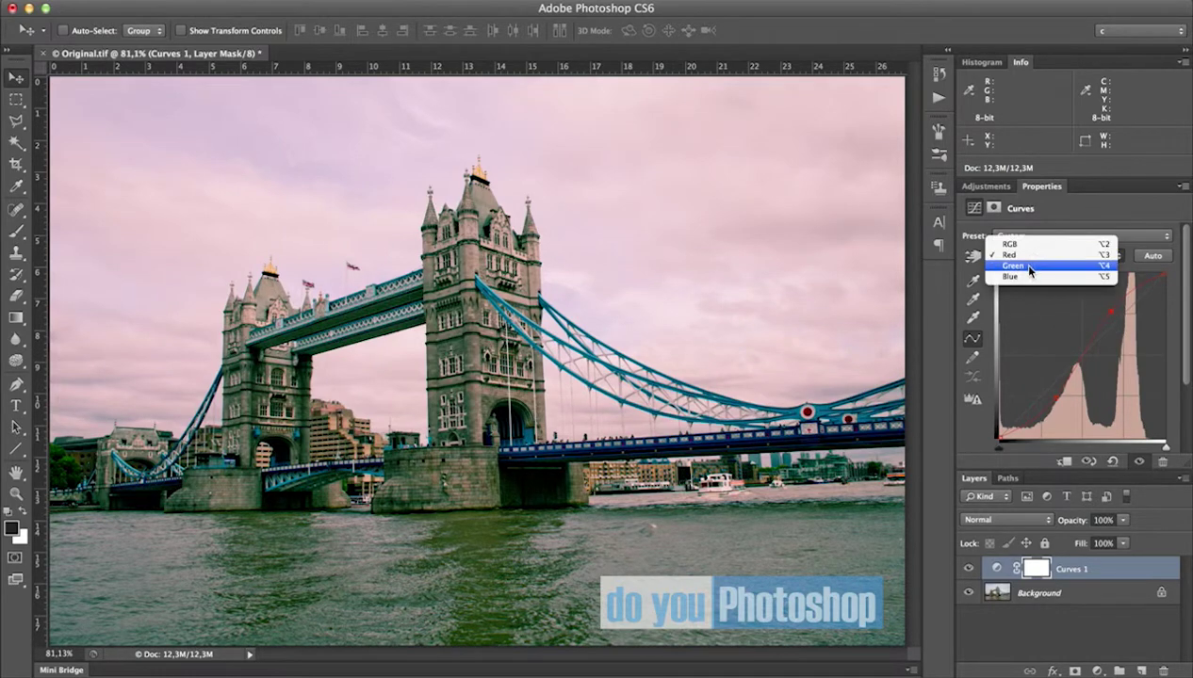
left_click(1030, 270)
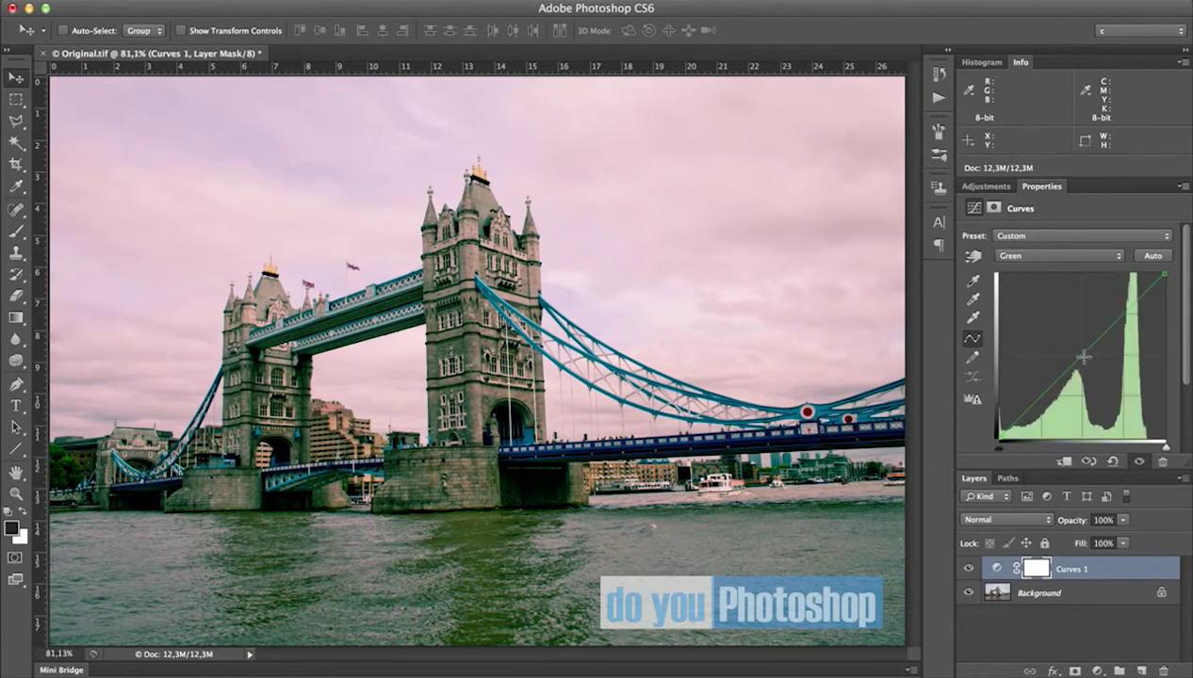
left_click_drag(1082, 355, 1077, 350)
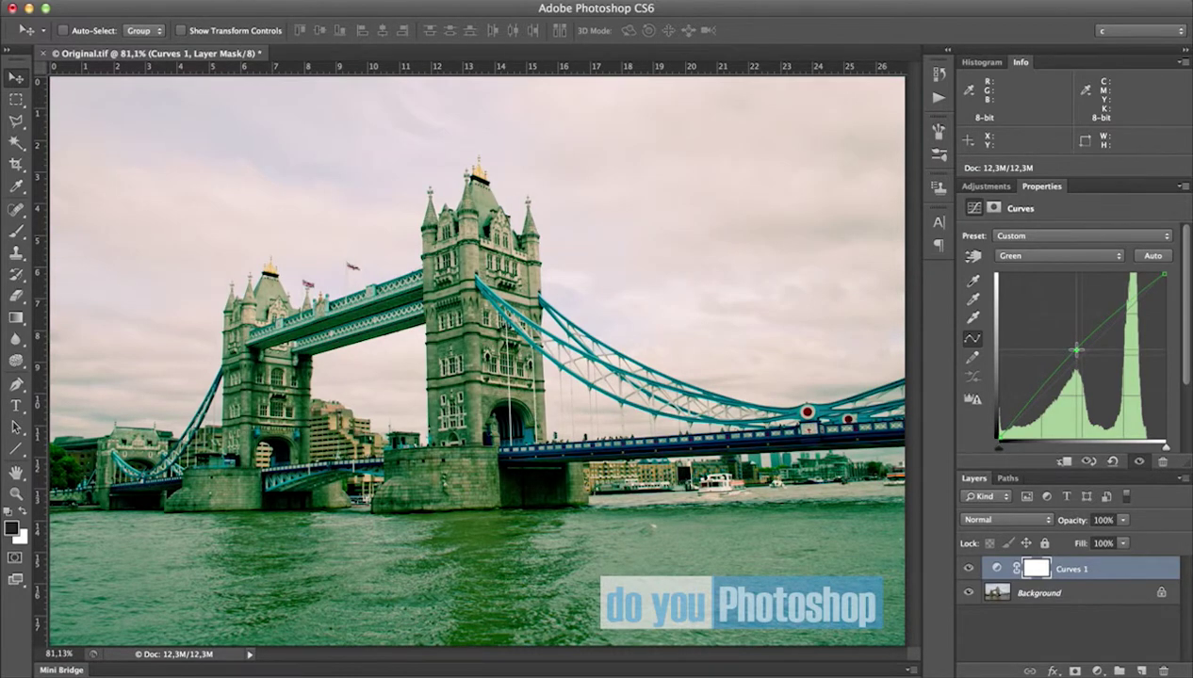
- Reshape the Blue curve by raising the black point, lowering the white point and adding shaping points
left_click(1031, 254)
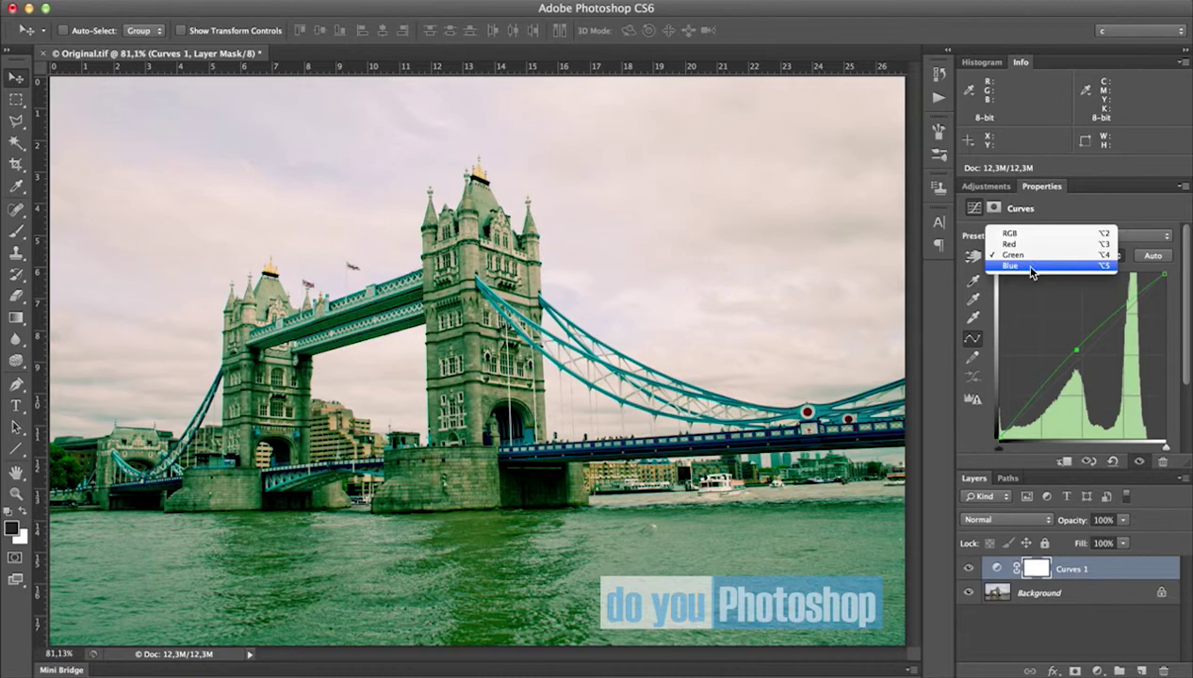
left_click(1031, 265)
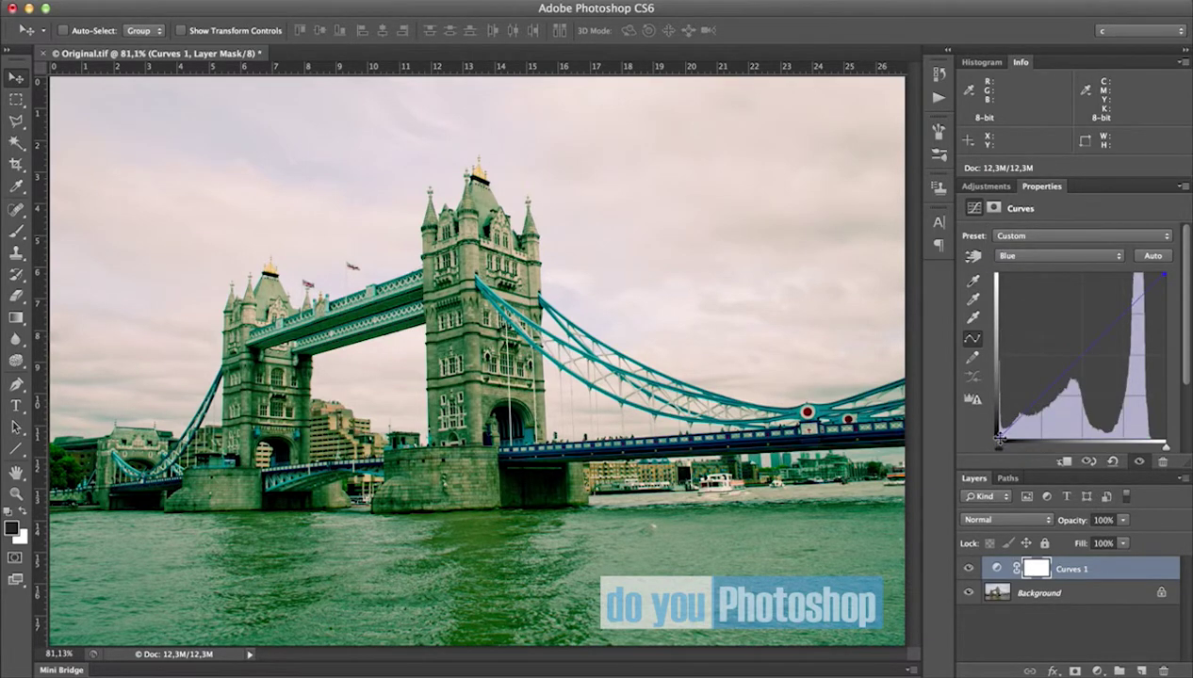
left_click_drag(998, 437, 994, 419)
left_click_drag(1167, 281, 1170, 292)
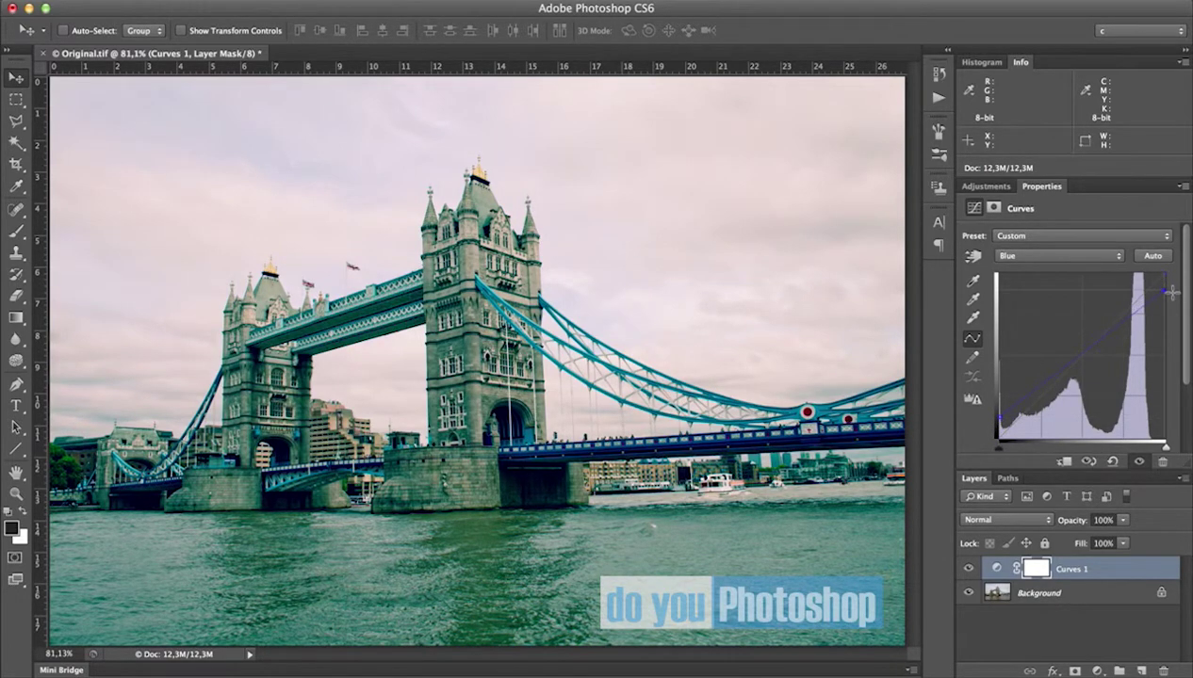
left_click(1048, 365)
left_click_drag(1112, 321, 1113, 342)
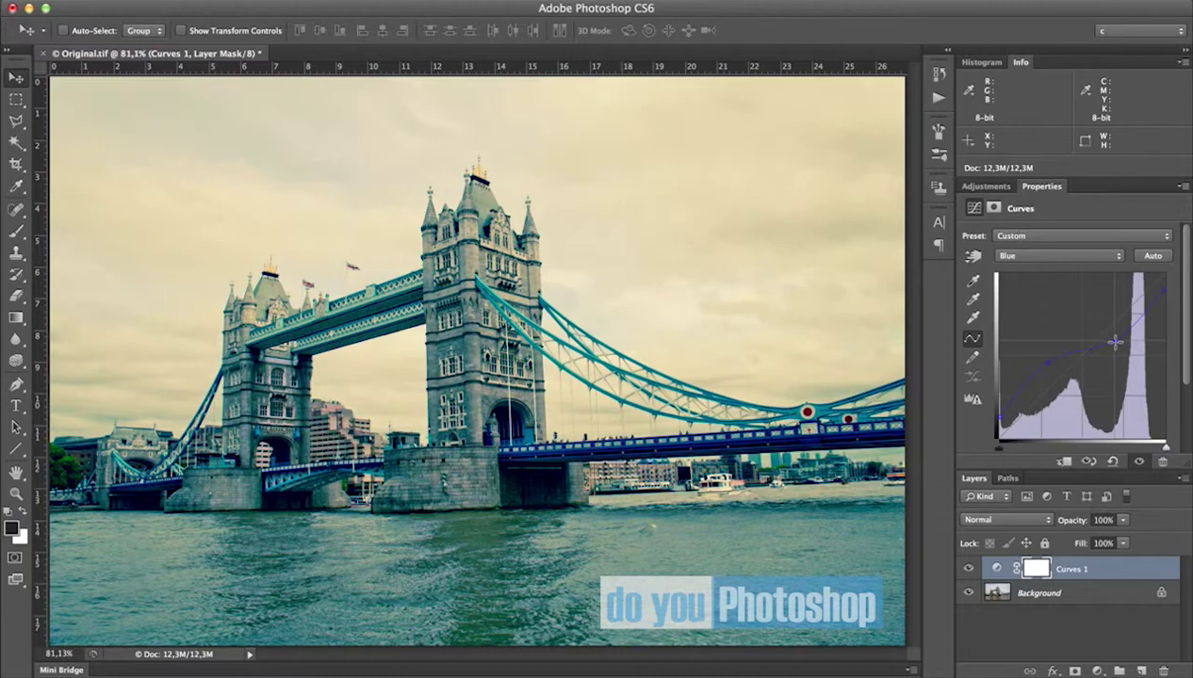
left_click_drag(1046, 367, 1047, 363)
left_click(1042, 257)
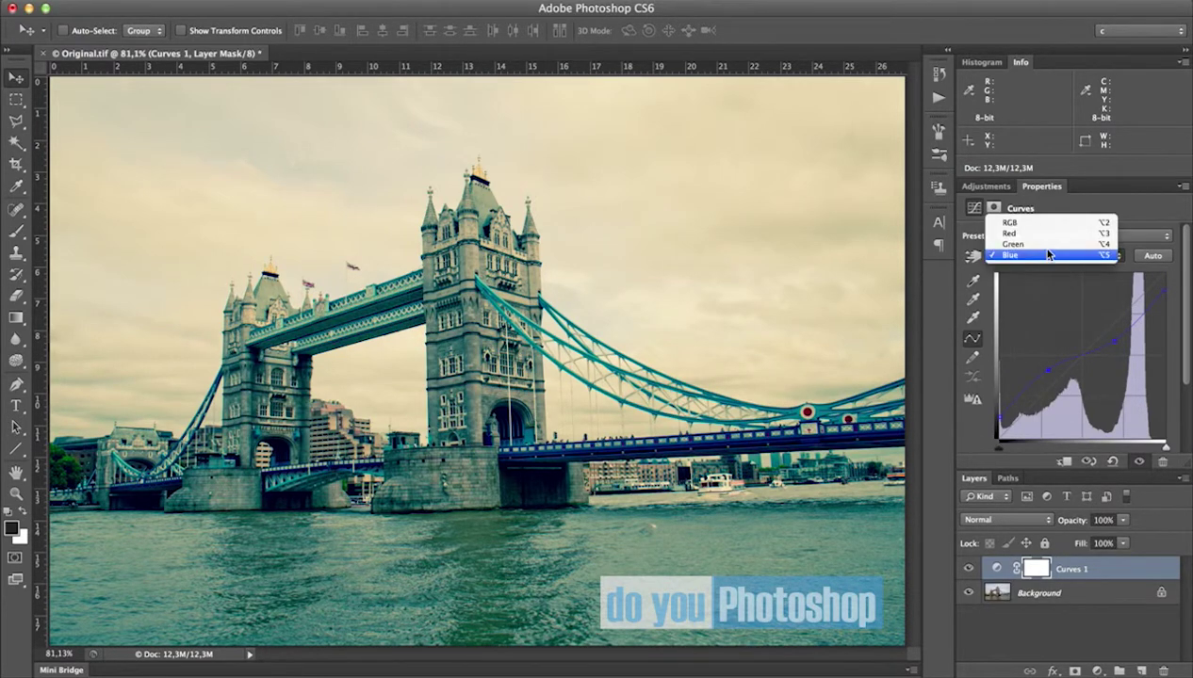
left_click(1035, 246)
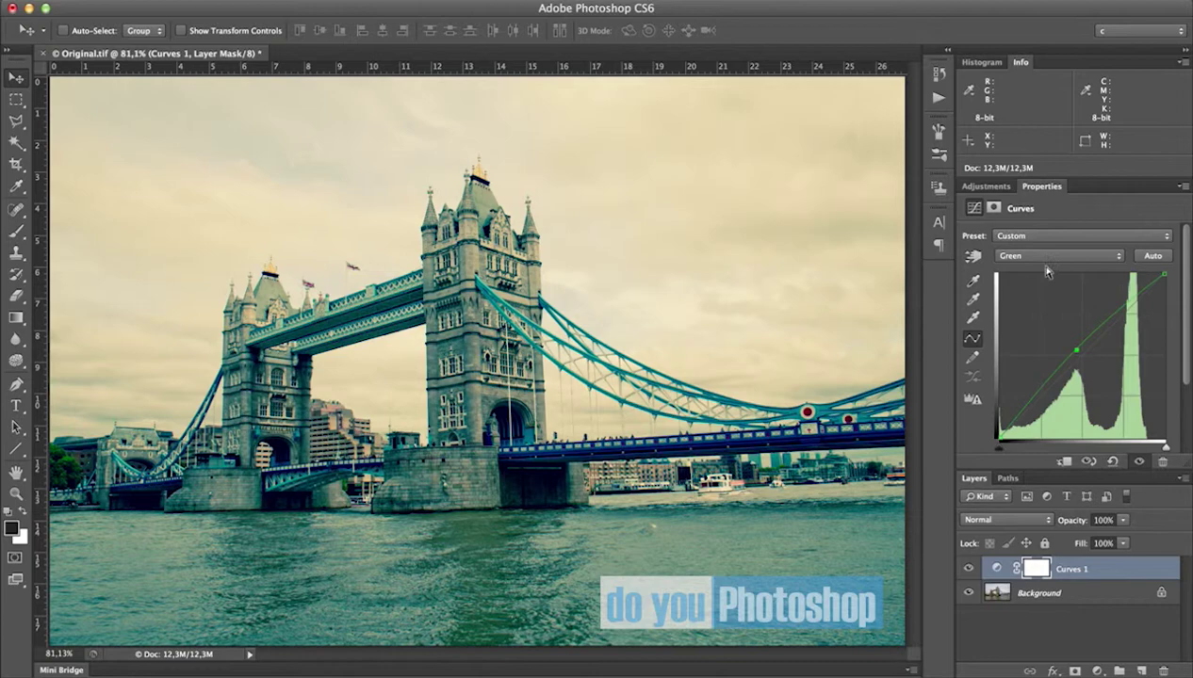
left_click(1036, 250)
left_click(1037, 247)
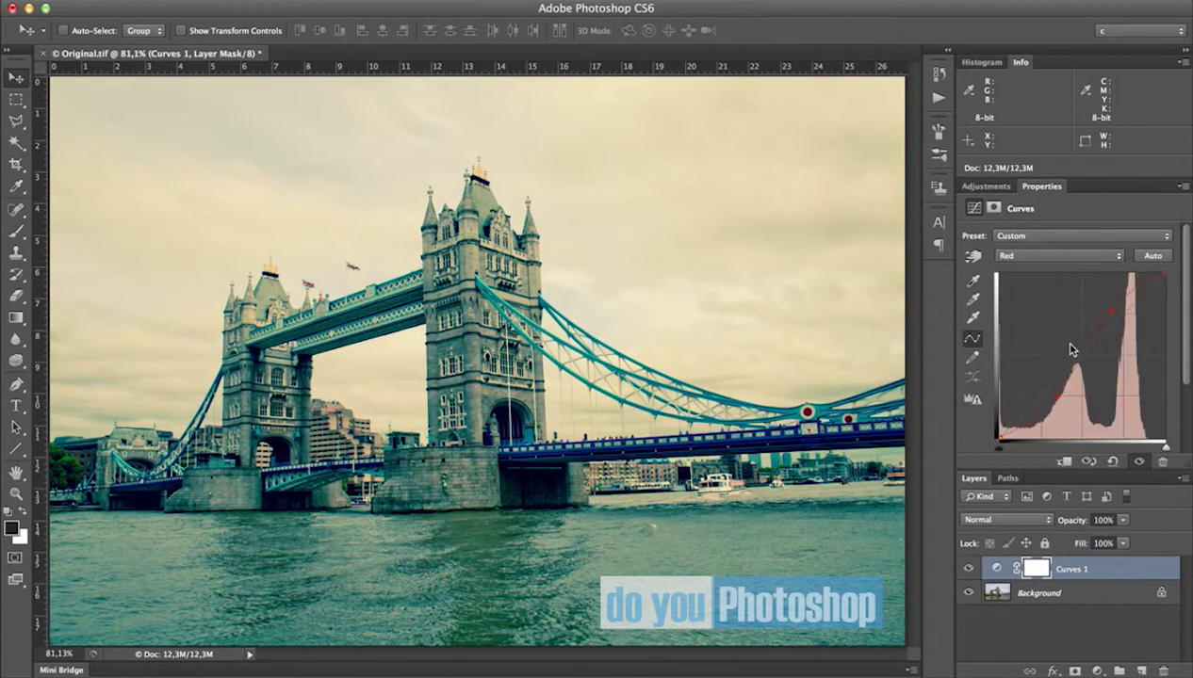
left_click(1053, 251)
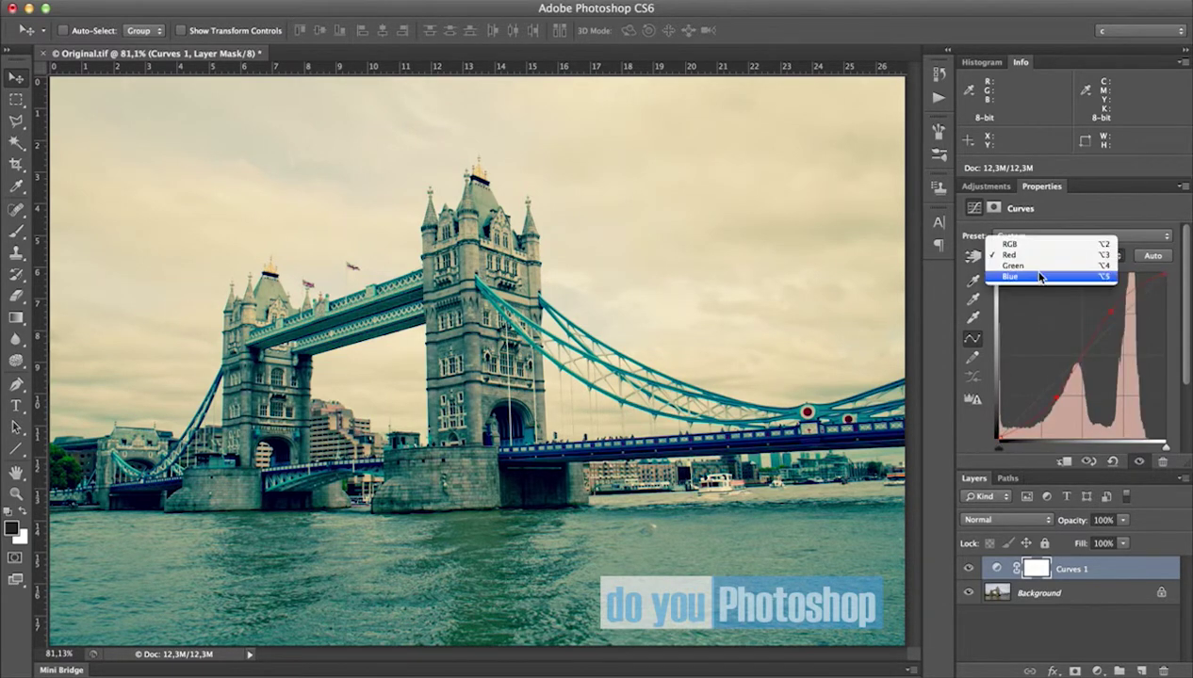
left_click(1040, 277)
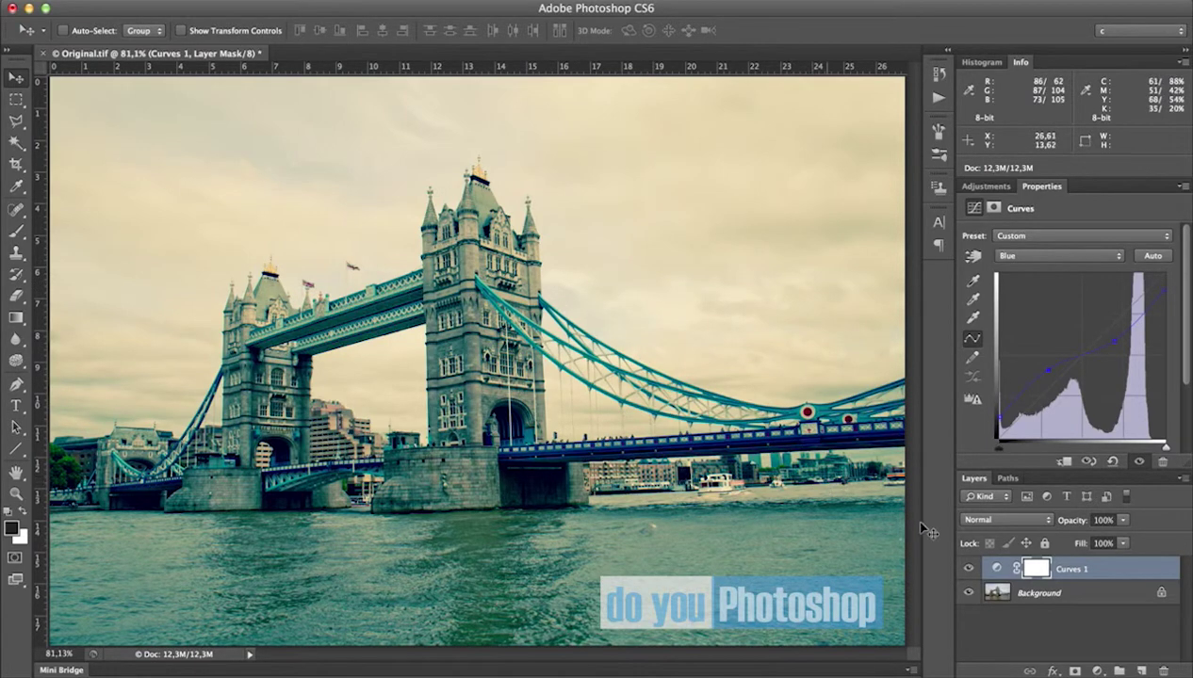
left_click(968, 571)
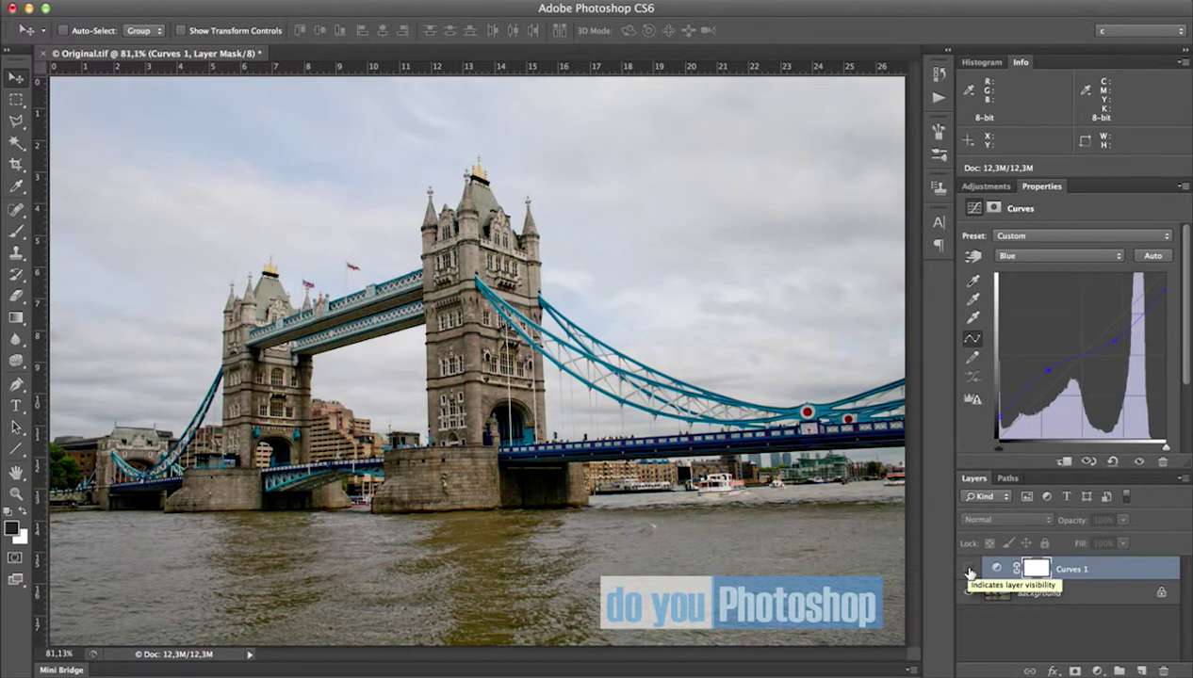
left_click(969, 571)
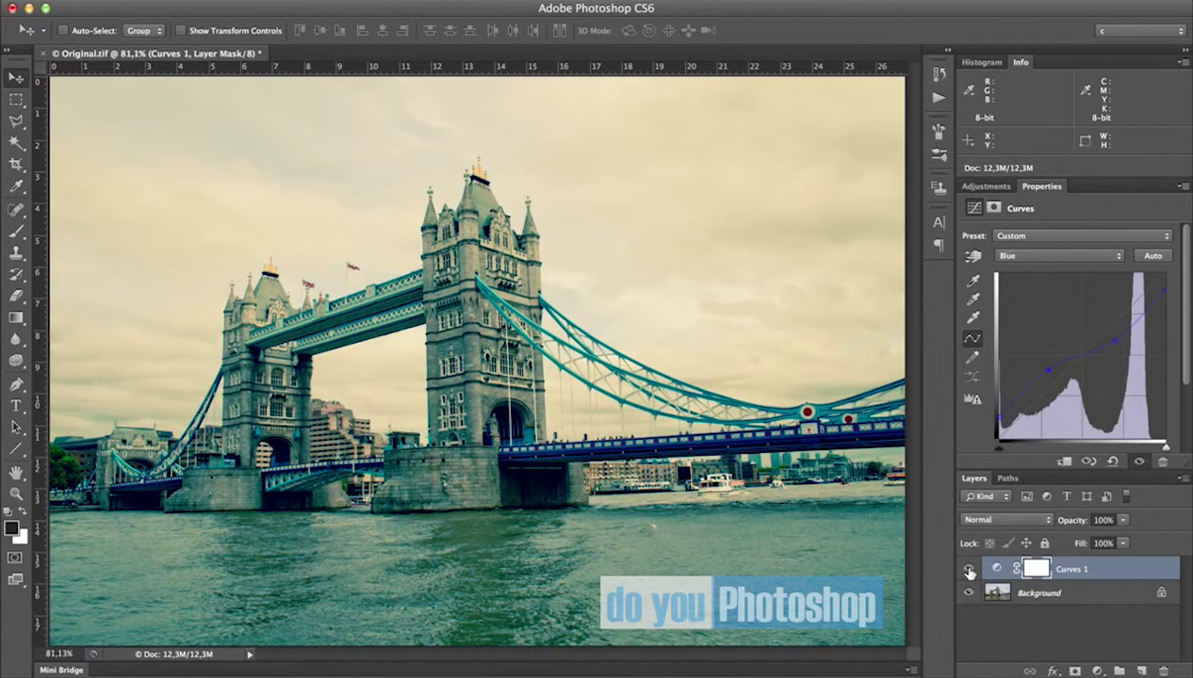
left_click(969, 571)
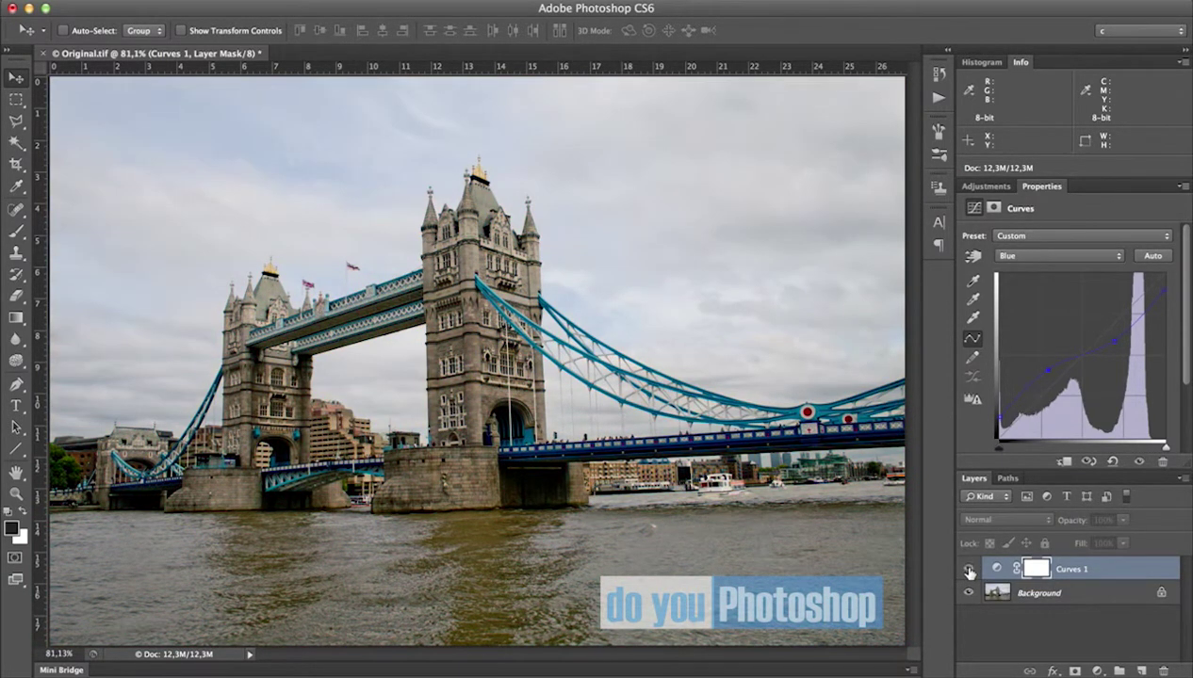
left_click(968, 571)
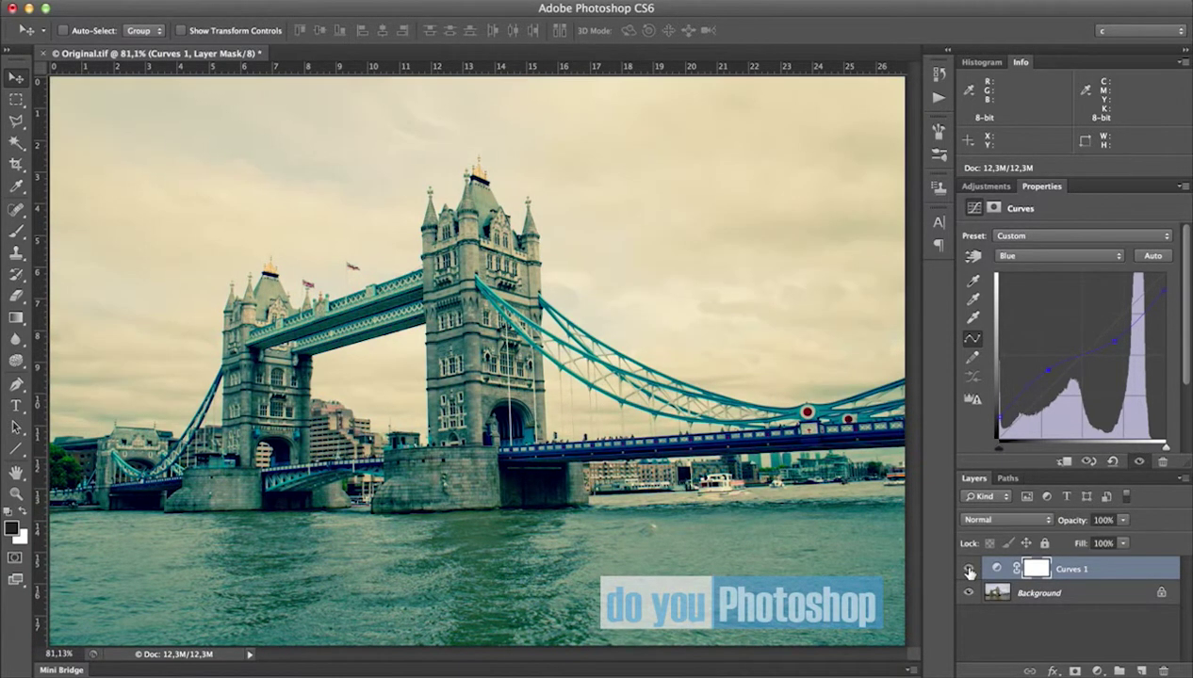
- Set the Curves 1 layer's blend mode to Color
left_click(1014, 525)
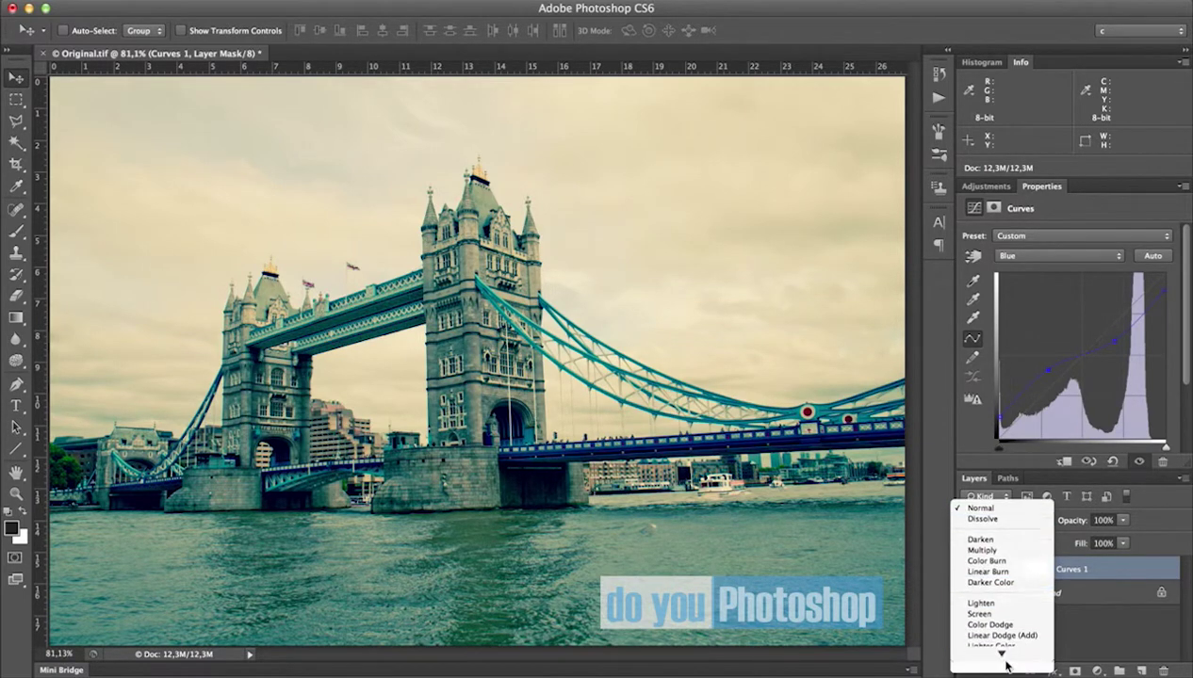
mouse_move(1005, 667)
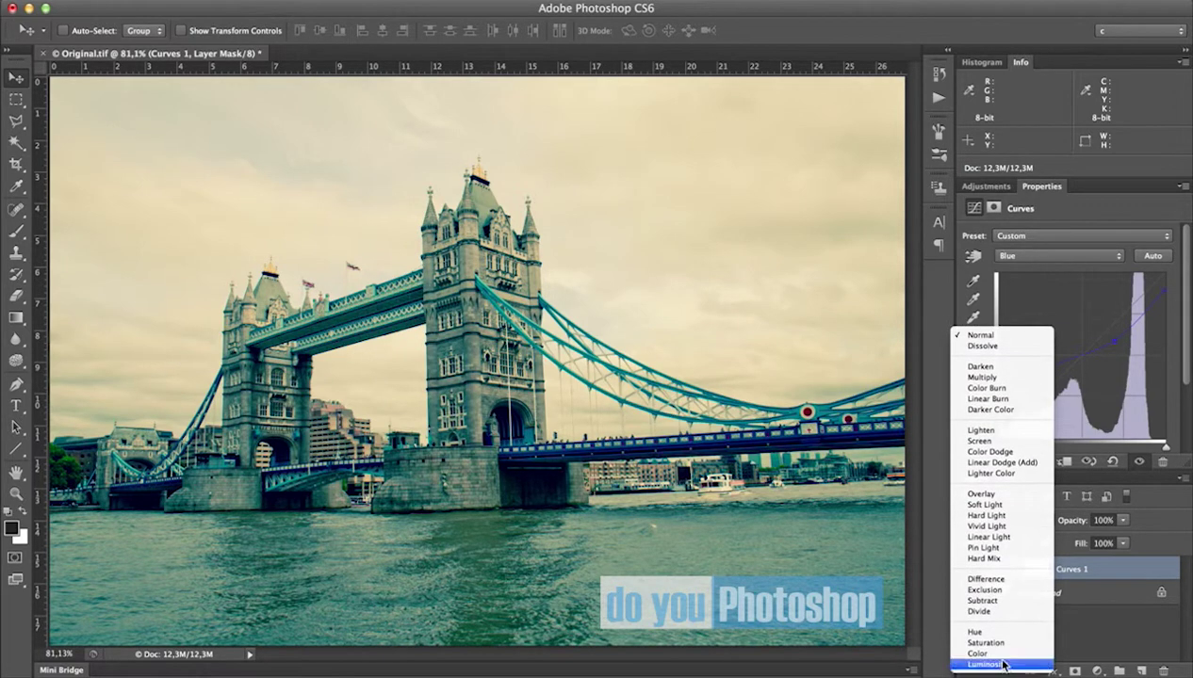
left_click(997, 656)
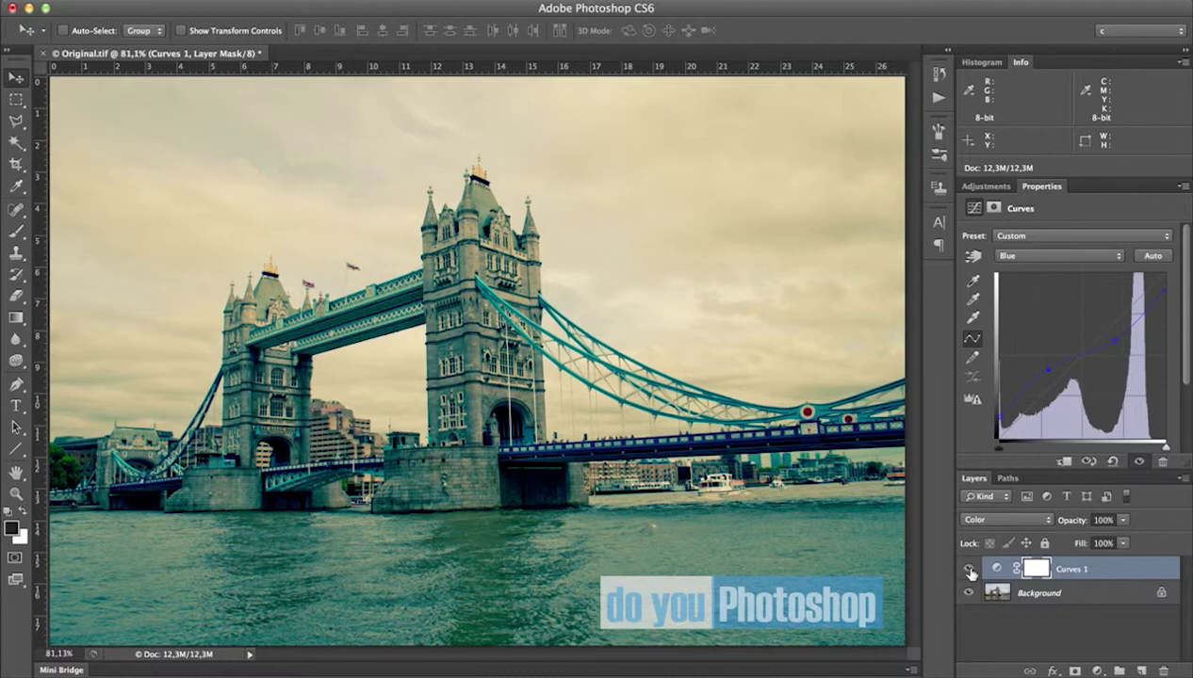
- Hide Curves 1 and add a second Curves adjustment layer
left_click(969, 569)
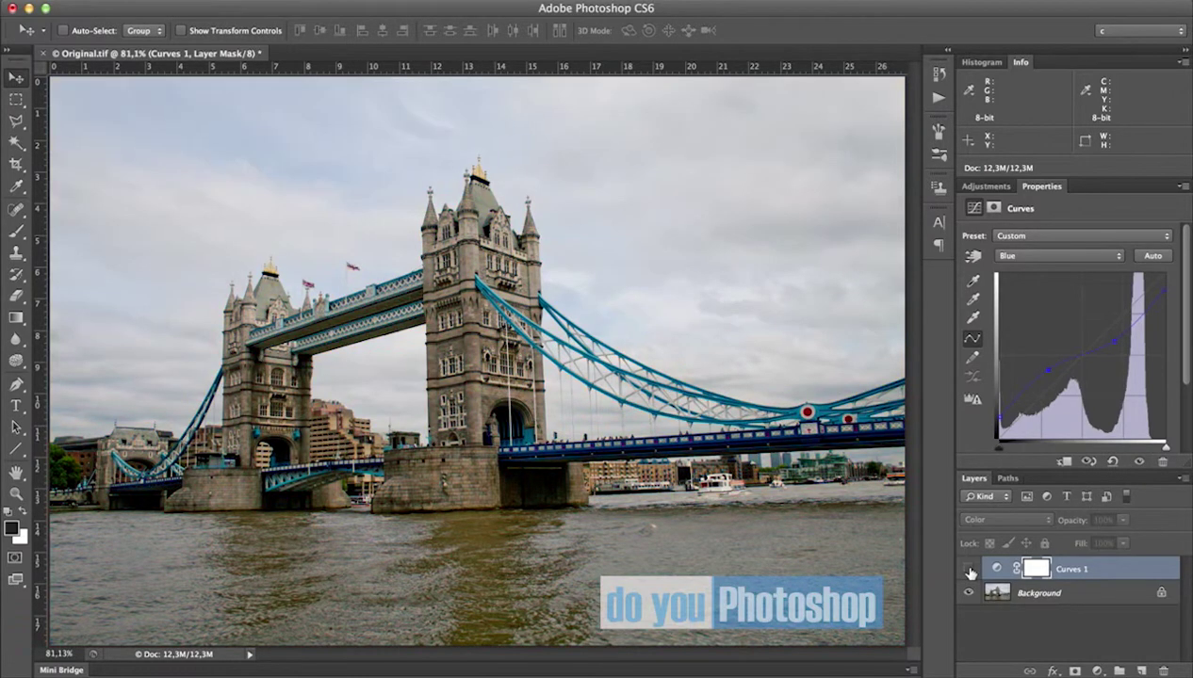
left_click(1097, 671)
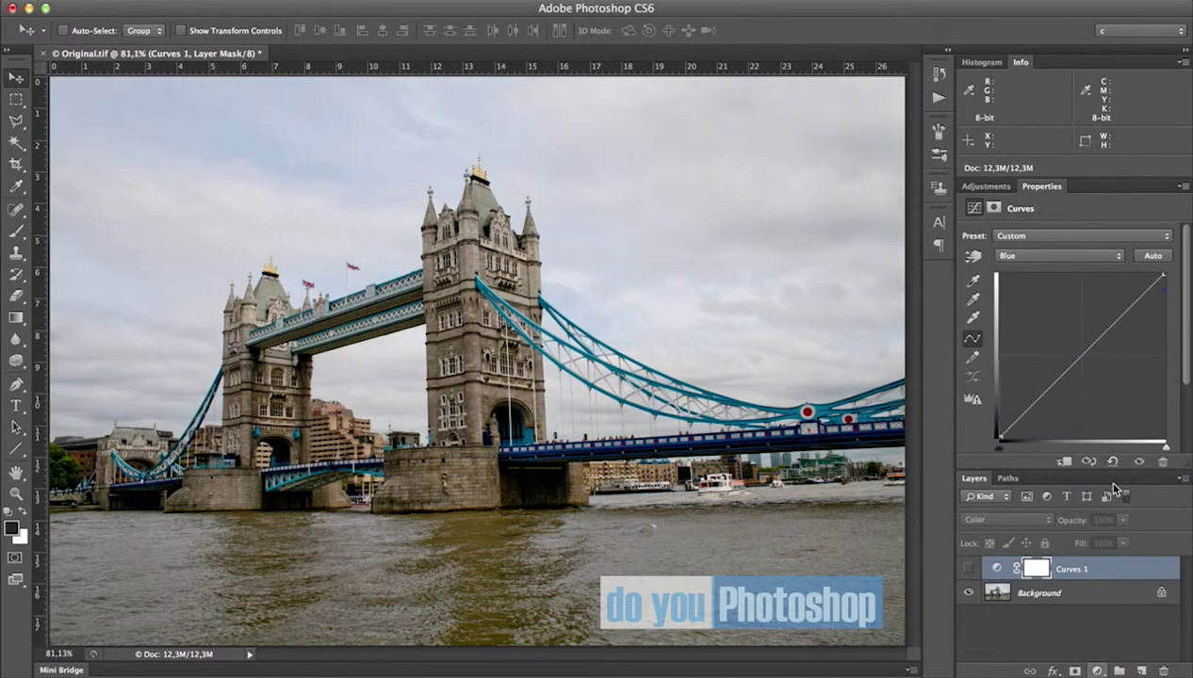
key("super+alt+shift+m")
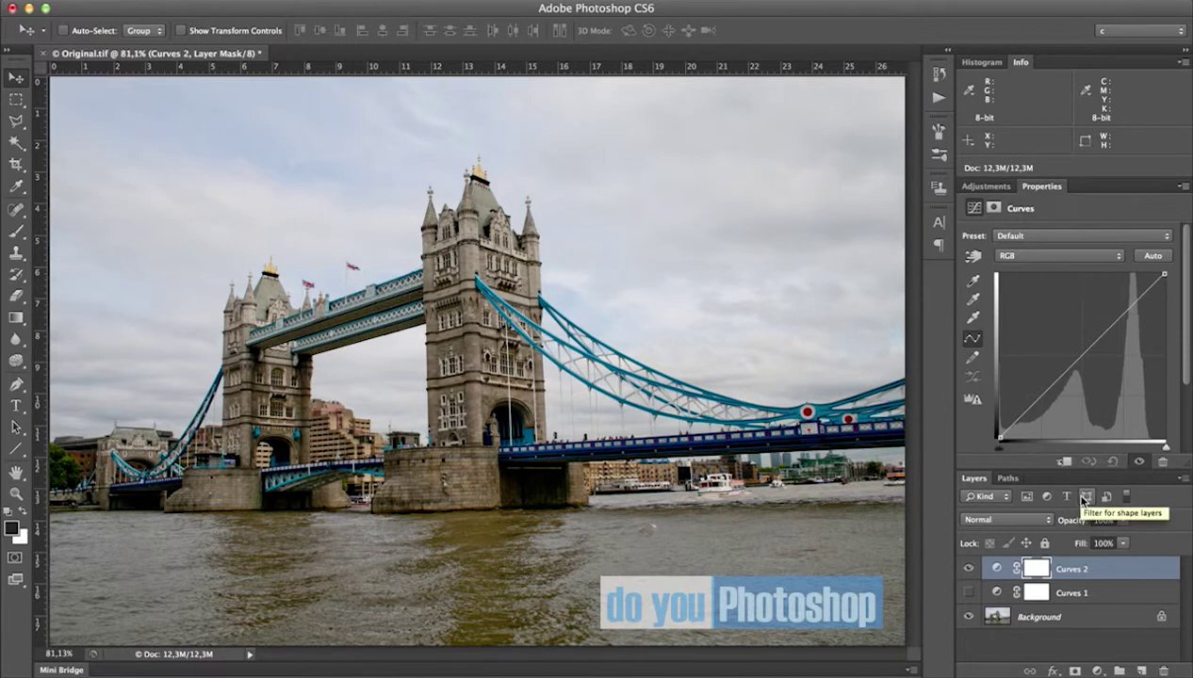
- Bend the Curves 2 Green channel, lowering the lower tones and adjusting the upper part
left_click(1030, 260)
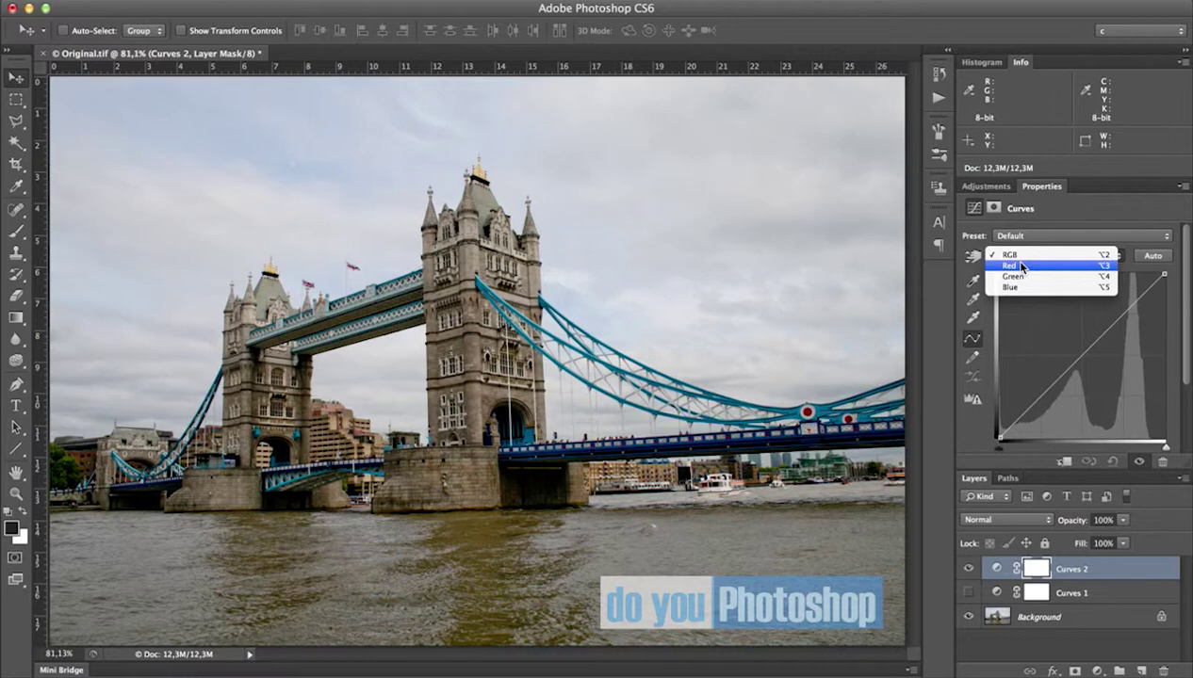
left_click(1022, 266)
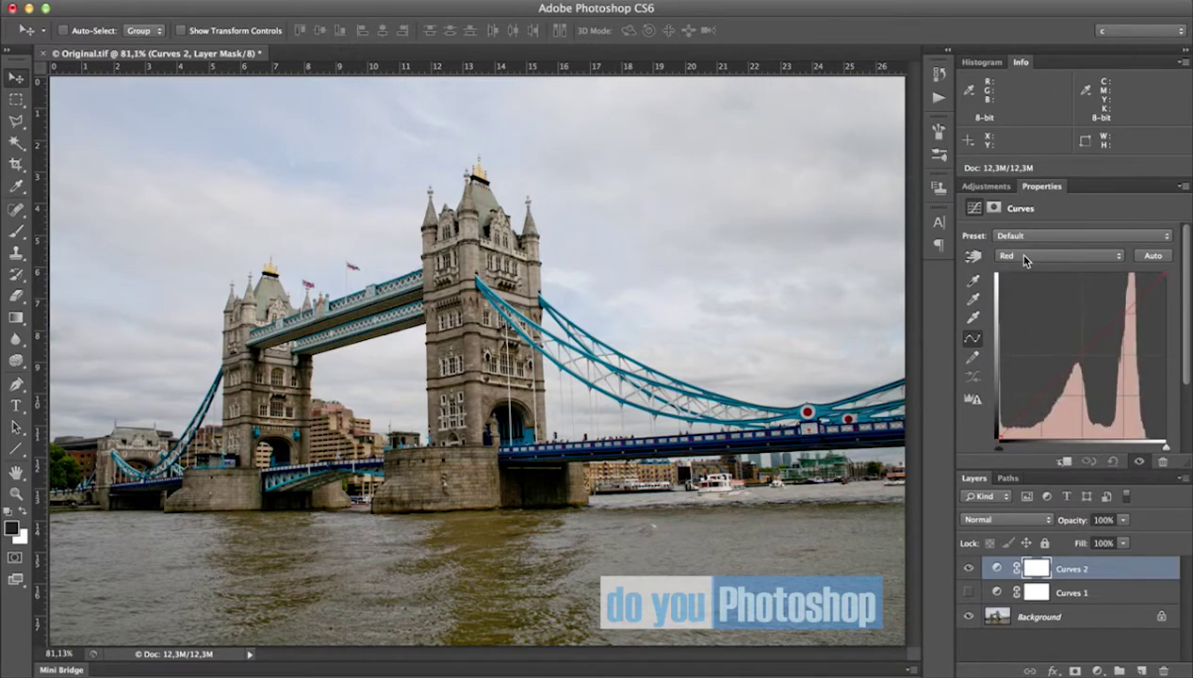
left_click(1026, 261)
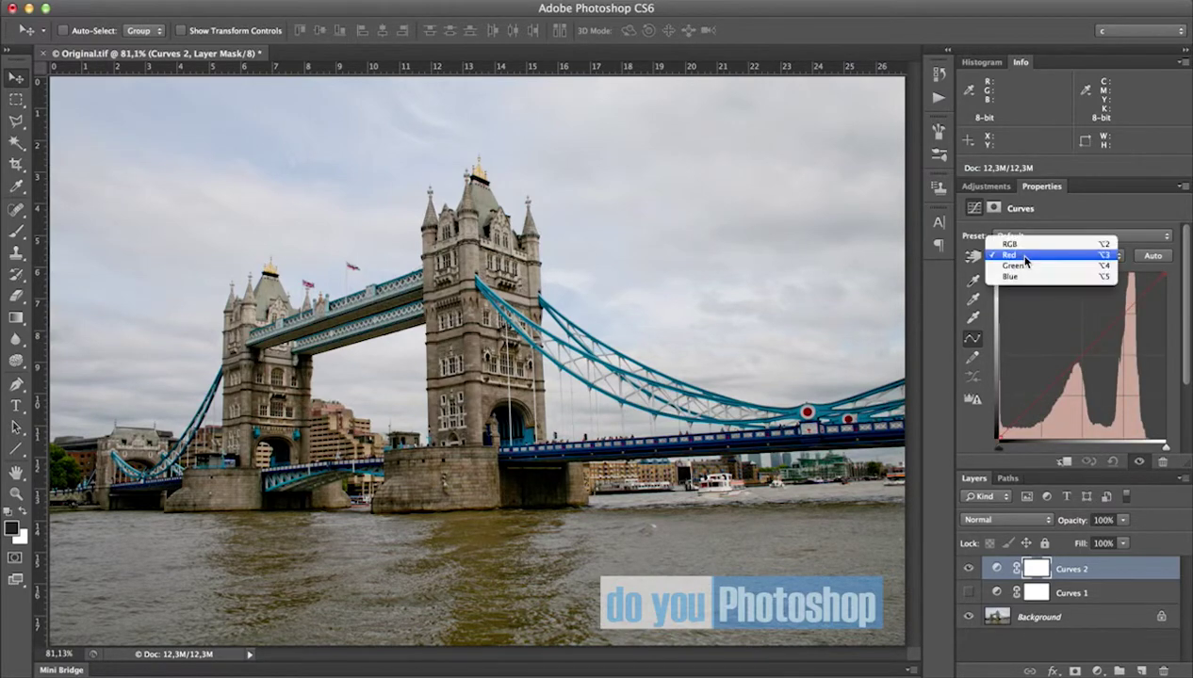
left_click(1023, 268)
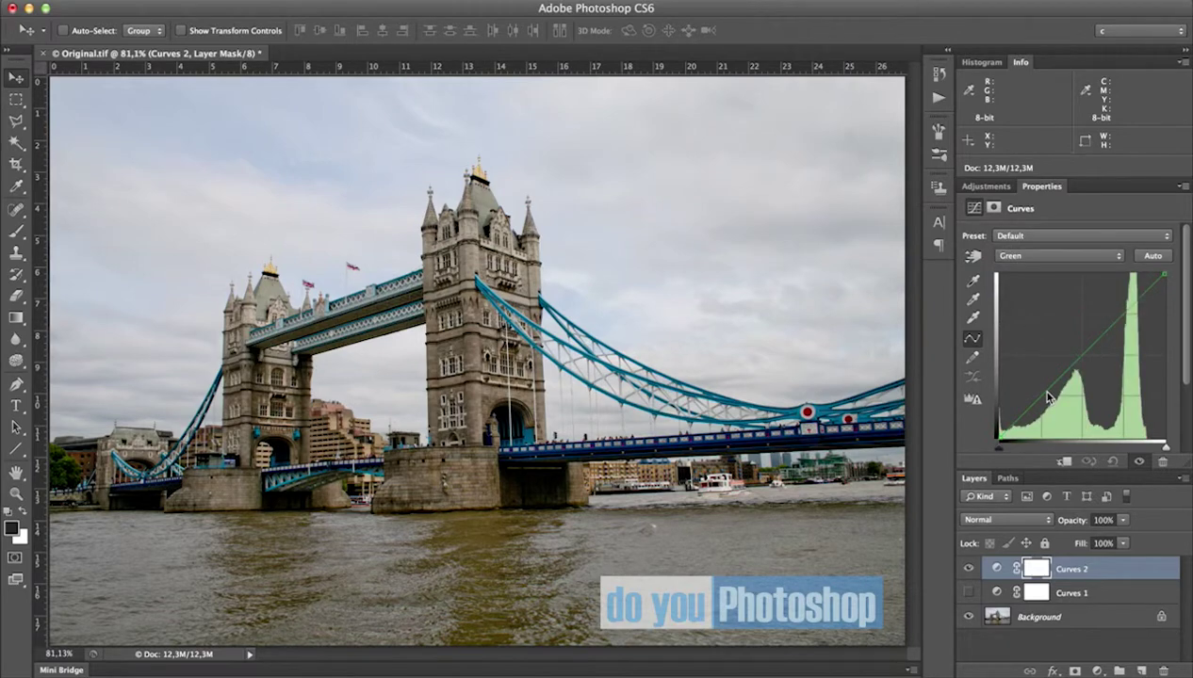
left_click_drag(1044, 396, 1050, 405)
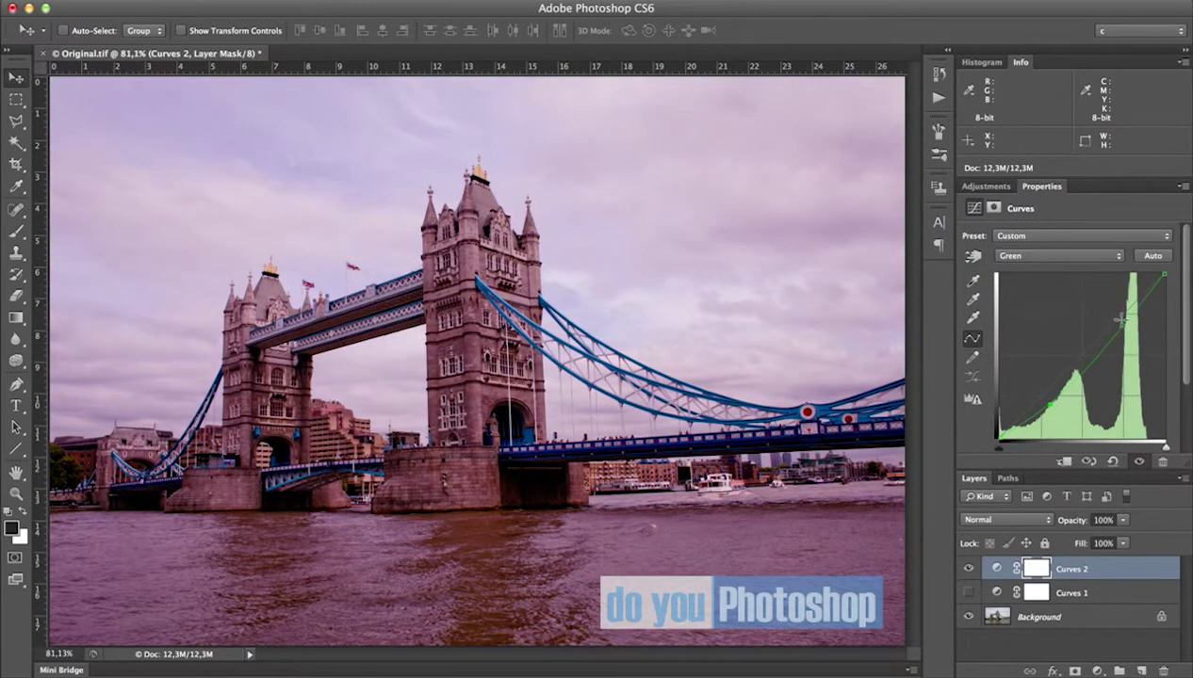
left_click_drag(1116, 318, 1114, 309)
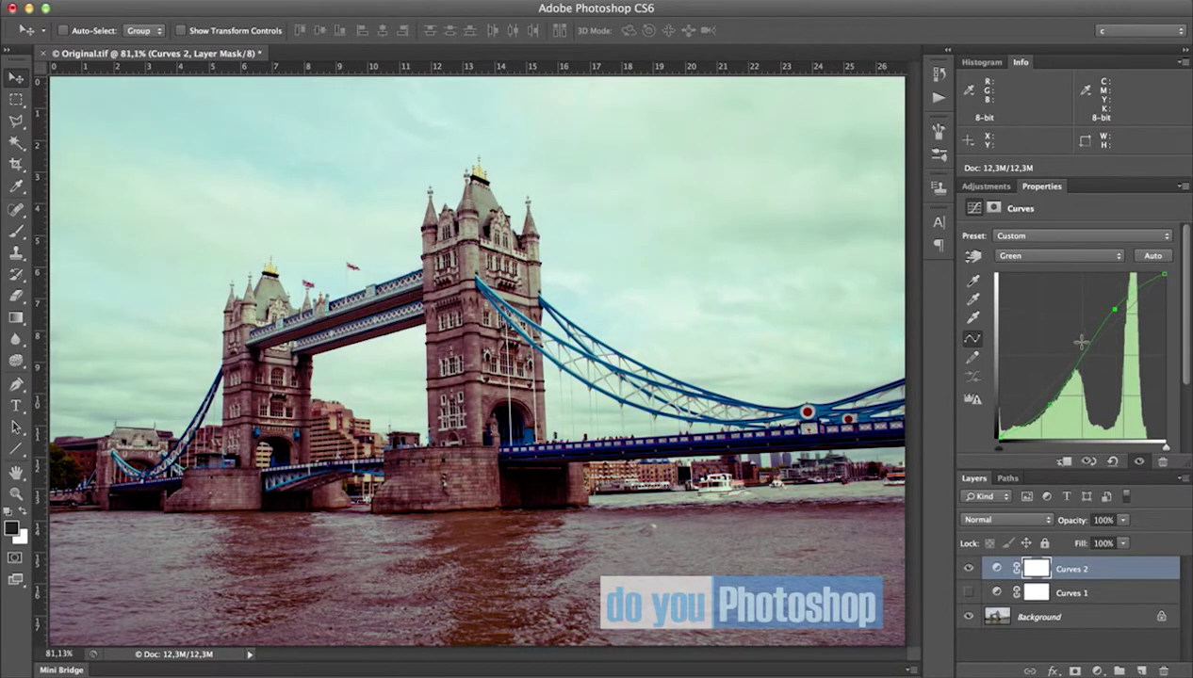
- Adjust the Curves 2 Blue channel with a nudged lower point and a fine-tuned upper point
left_click(1052, 260)
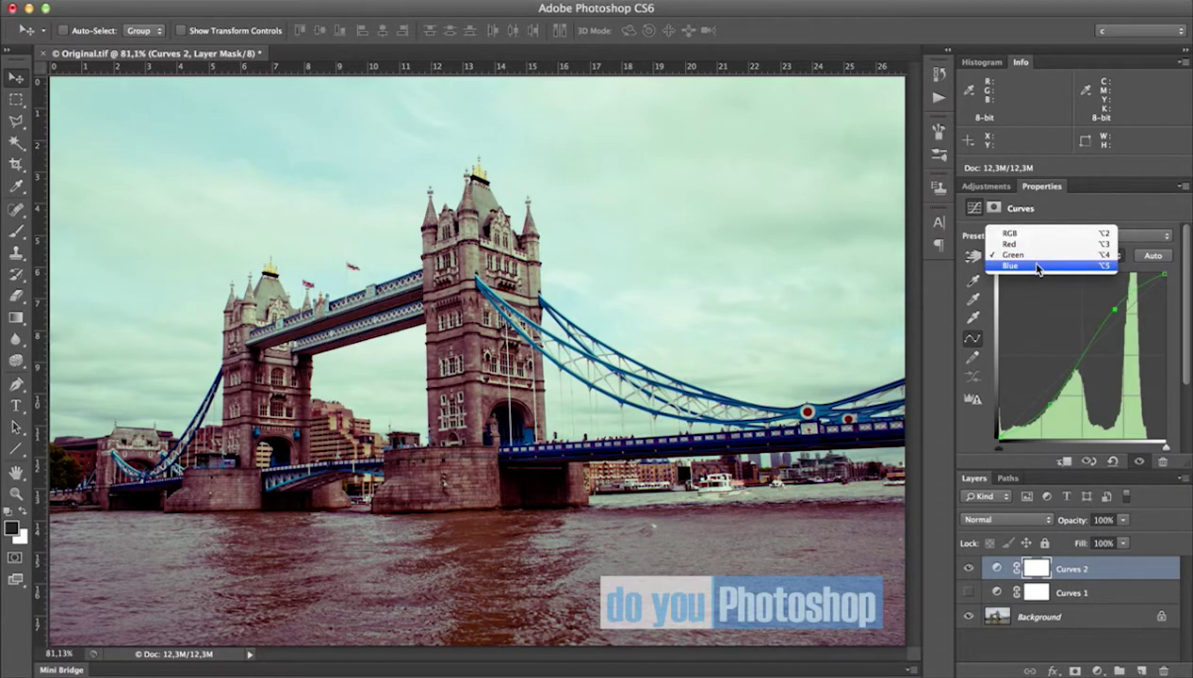
left_click(1037, 266)
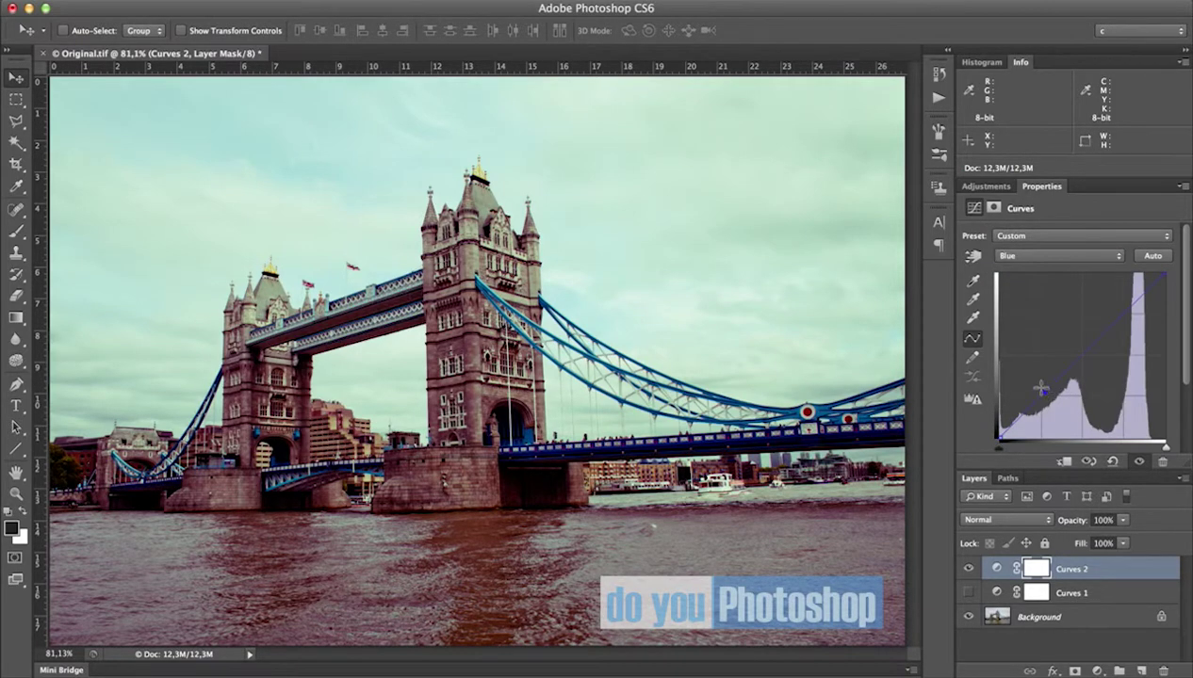
left_click_drag(1042, 390, 1039, 386)
left_click(1123, 329)
left_click_drag(1123, 332, 1125, 334)
- Set Curves 2 to Color blend mode, hide it, and make Curves 1 visible again
left_click(1012, 520)
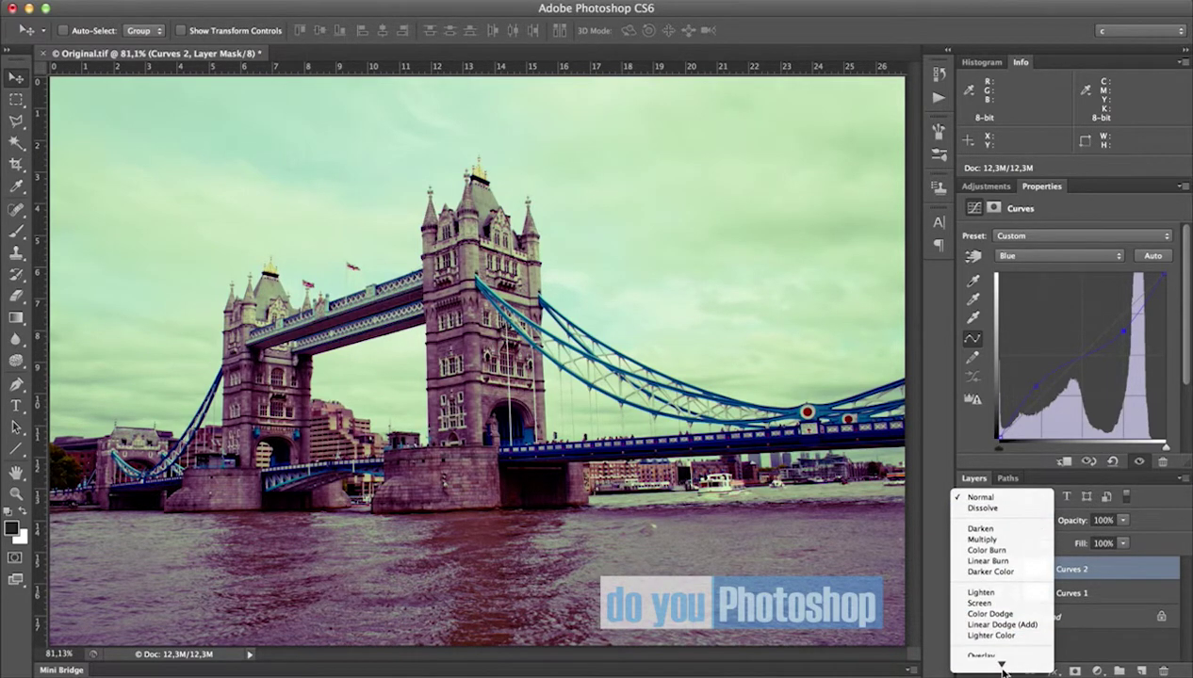
mouse_move(1001, 667)
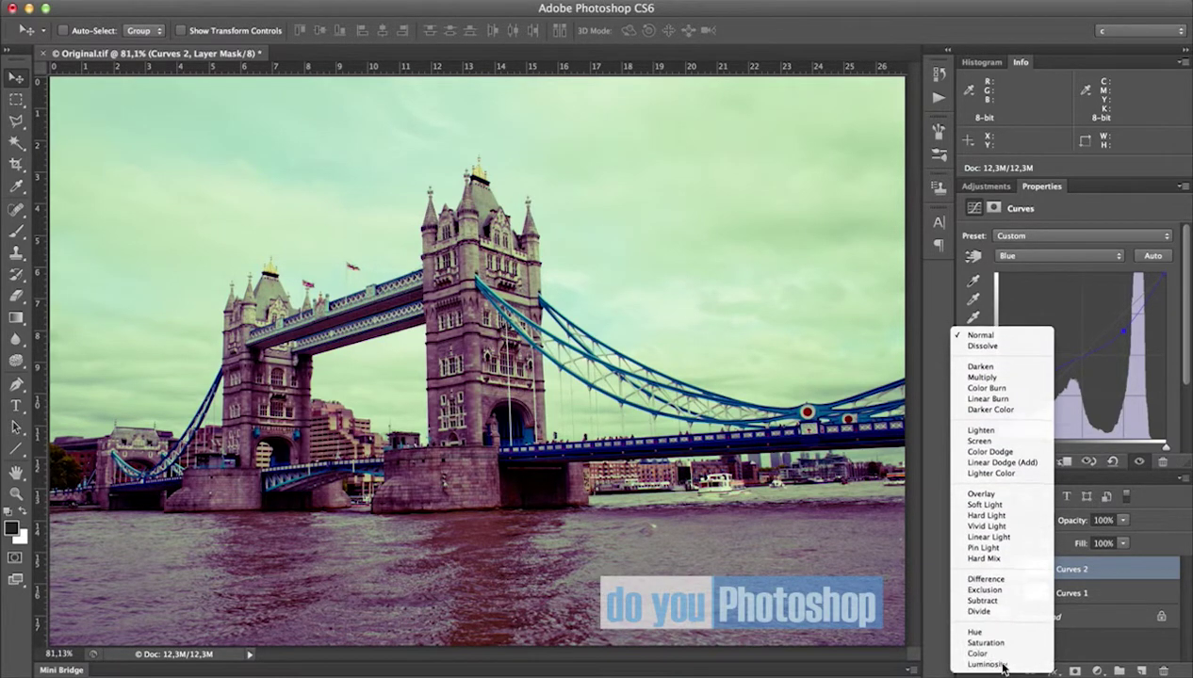
left_click(989, 654)
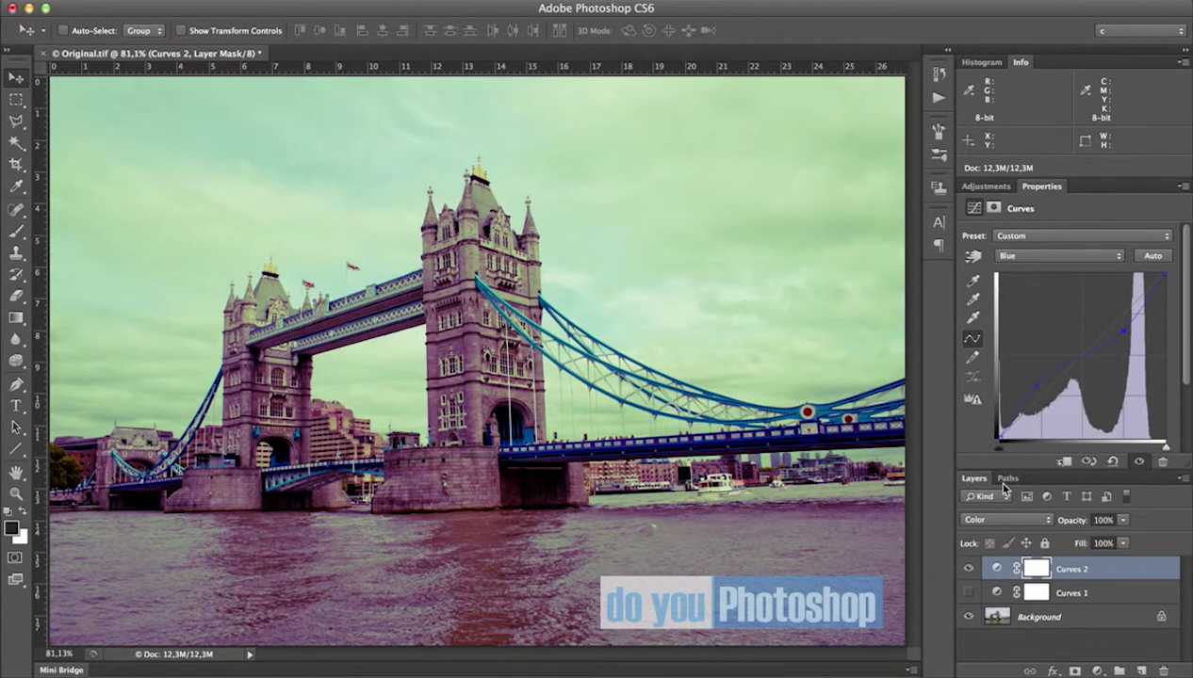
left_click_drag(968, 571, 972, 593)
left_click(969, 594)
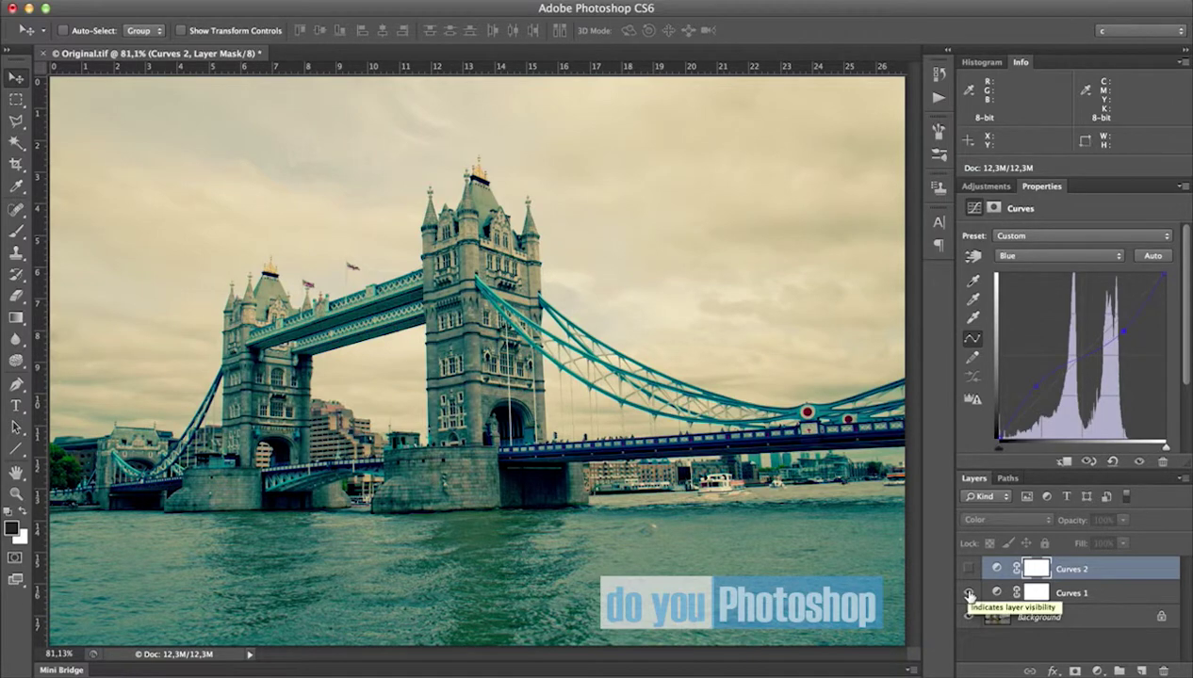
- Select Curves 1 and flatten the image to one Background layer, discarding the hidden Curves 2
left_click(1087, 595)
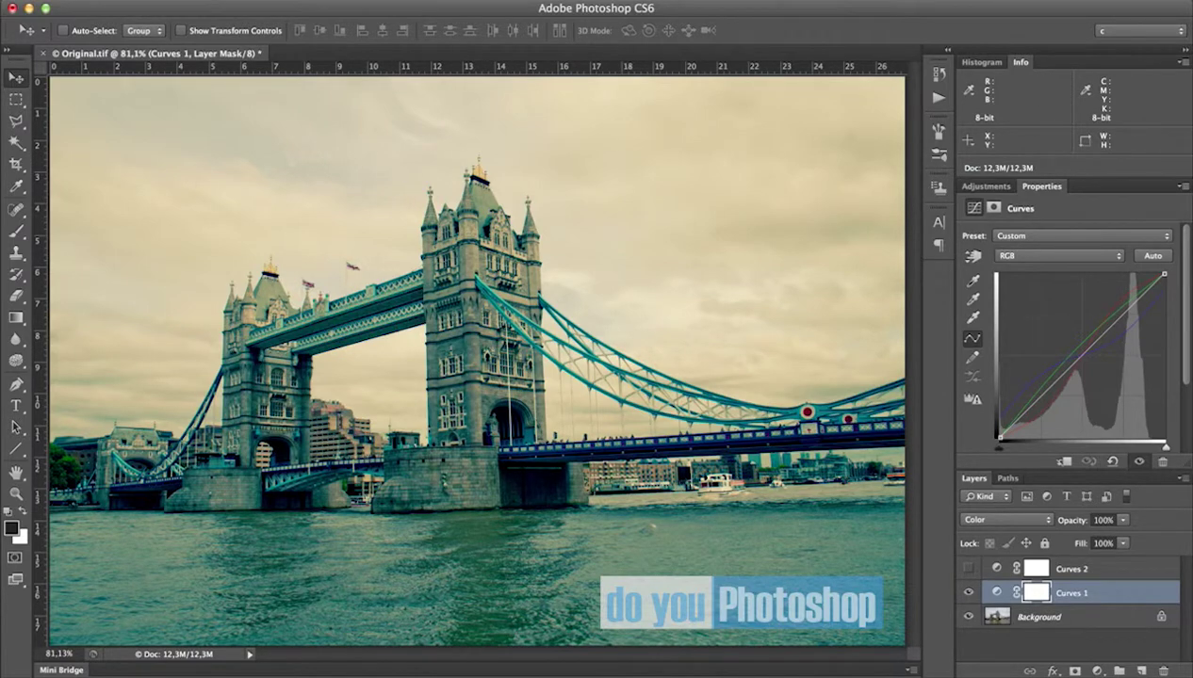
left_click(209, 0)
mouse_move(261, 0)
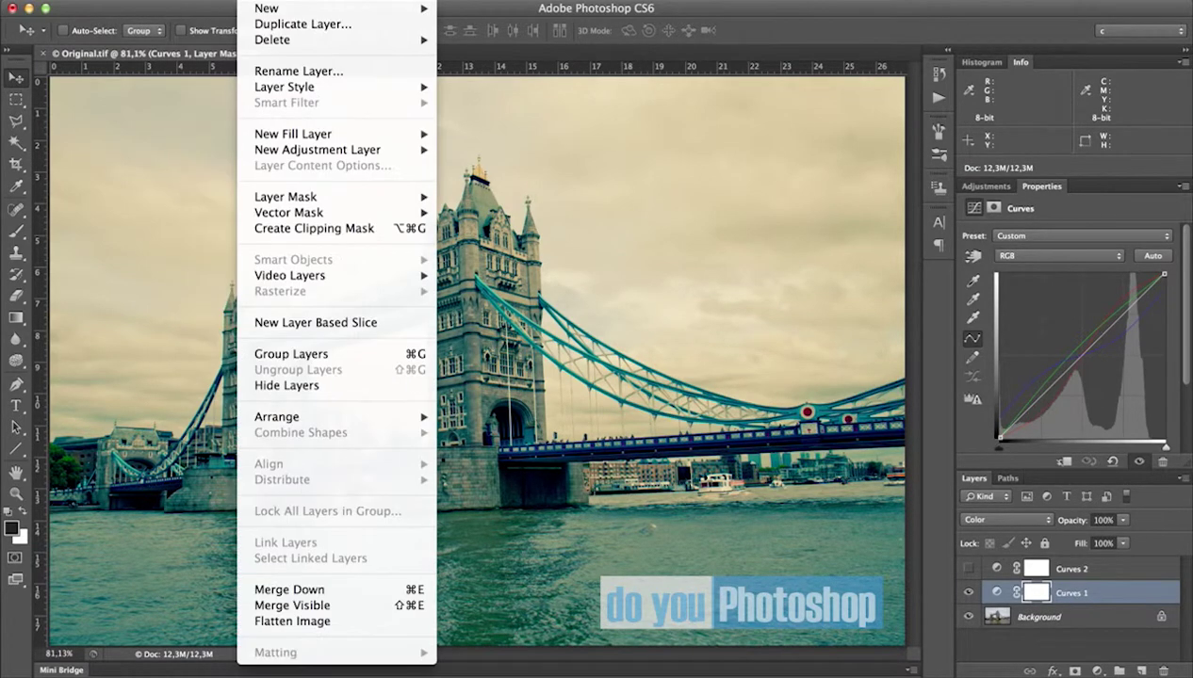
left_click(322, 622)
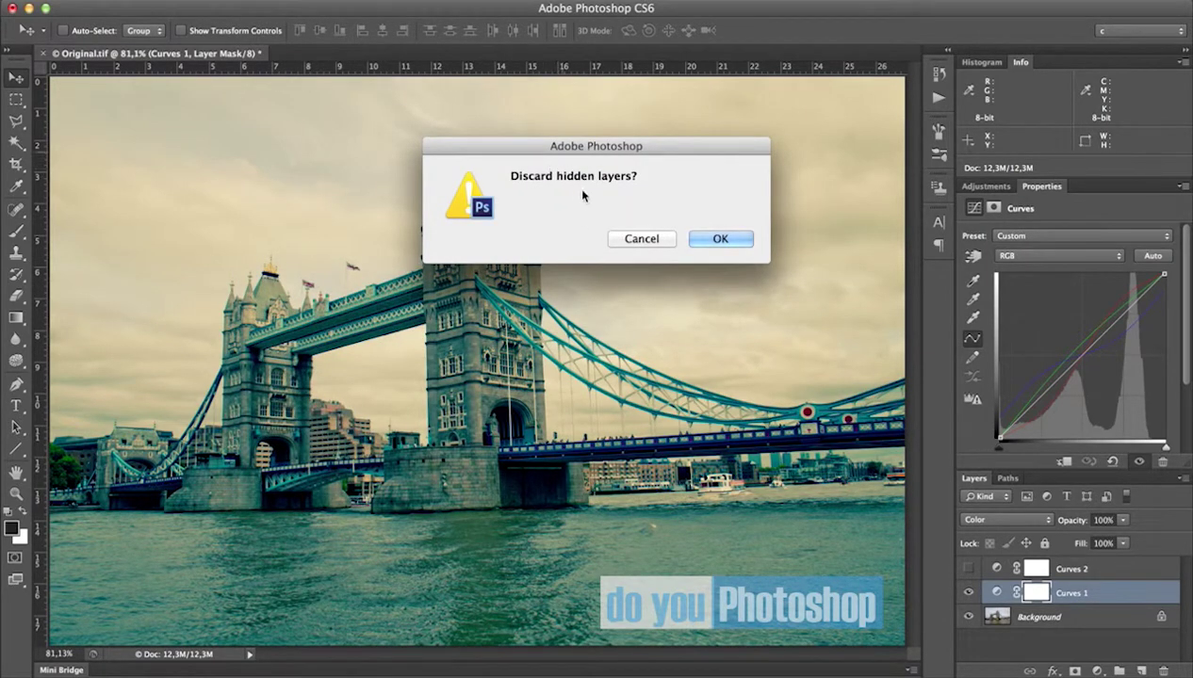
left_click(719, 238)
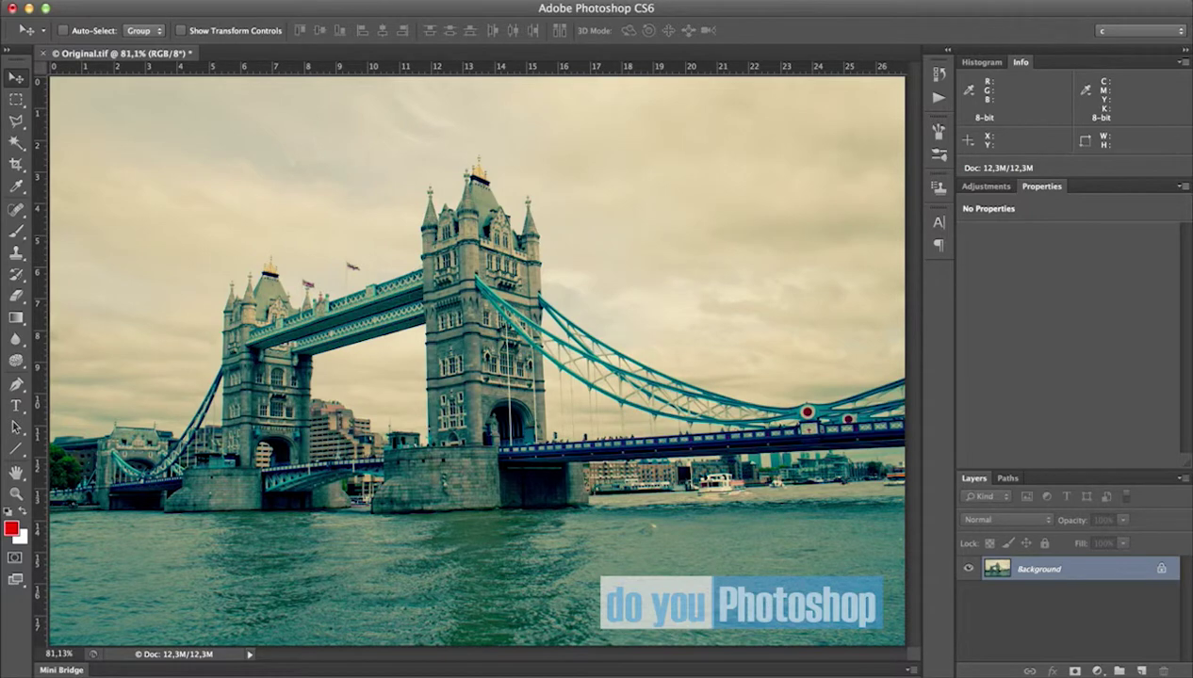
left_click(143, 3)
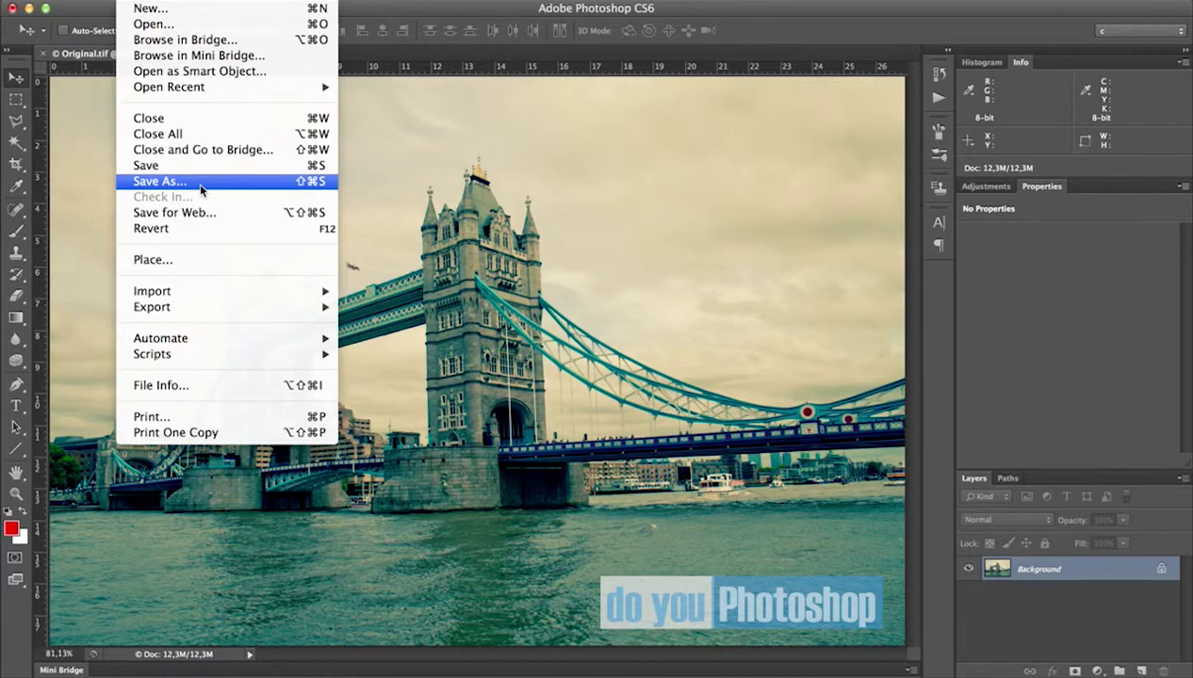
left_click(134, 3)
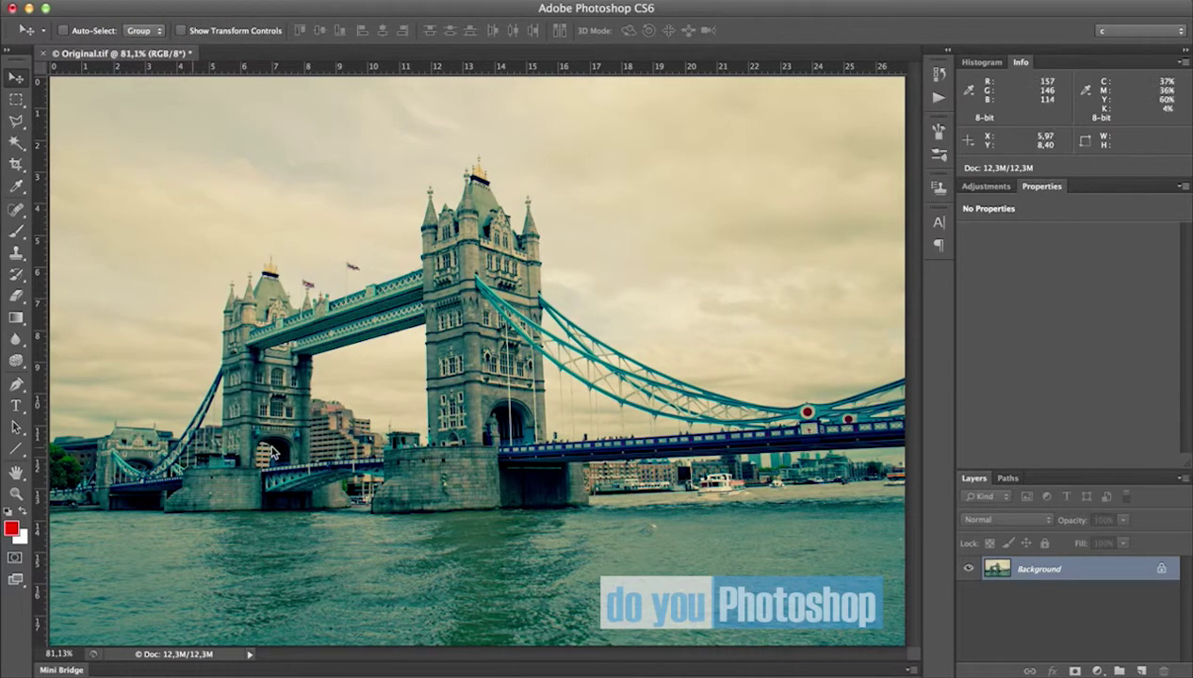